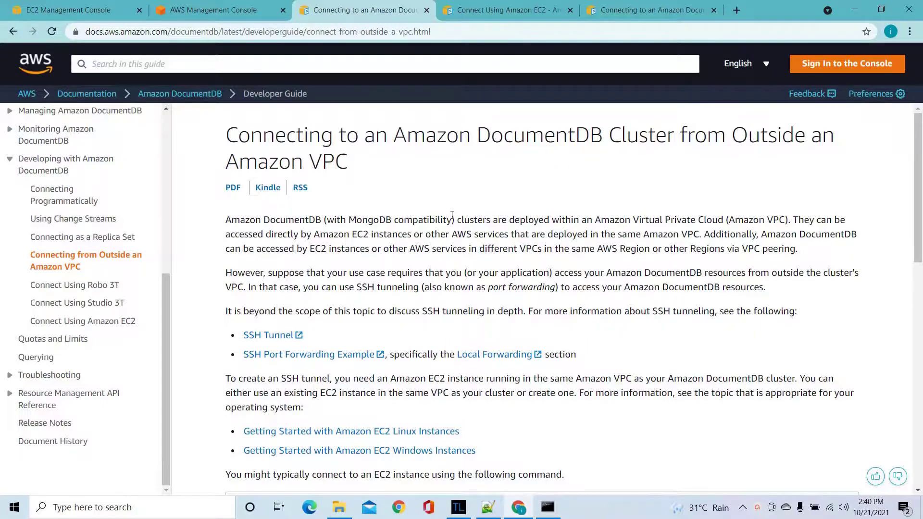
- Search the AWS console for 'docu' and open Amazon DocumentDB in a new tab
{"action": "scroll", "coordinate": [451, 215], "scroll_direction": "down", "scroll_amount": 3}
{"action": "scroll", "coordinate": [451, 215], "scroll_direction": "up", "scroll_amount": 1}
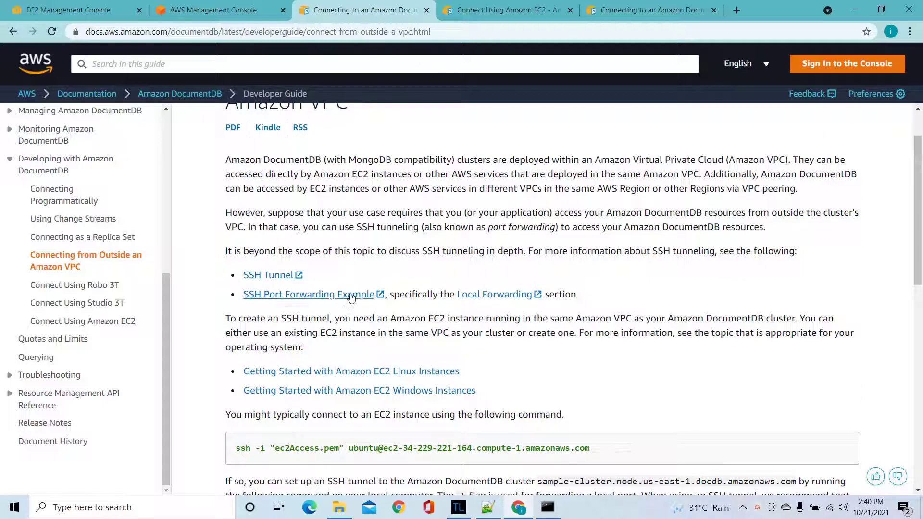
{"action": "scroll", "coordinate": [372, 259], "scroll_direction": "down", "scroll_amount": 1}
{"action": "scroll", "coordinate": [371, 259], "scroll_direction": "down", "scroll_amount": 4}
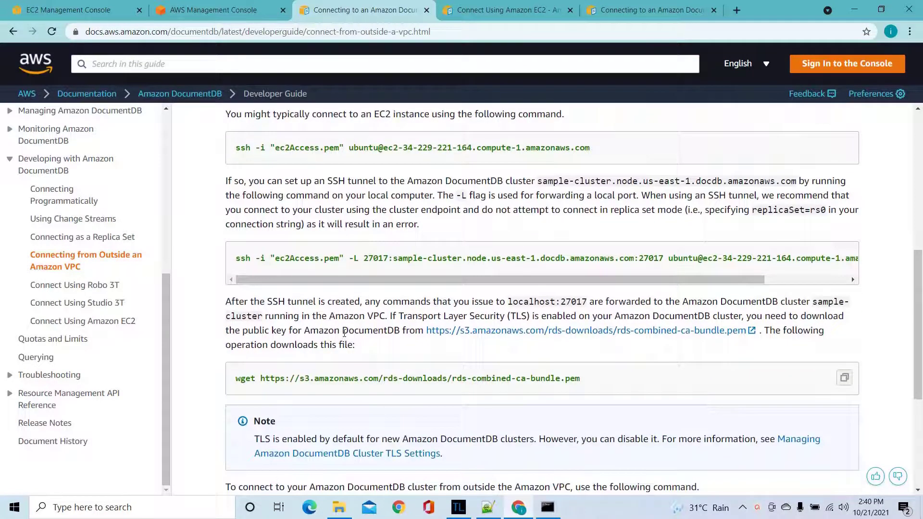
{"action": "scroll", "coordinate": [344, 331], "scroll_direction": "down", "scroll_amount": 3}
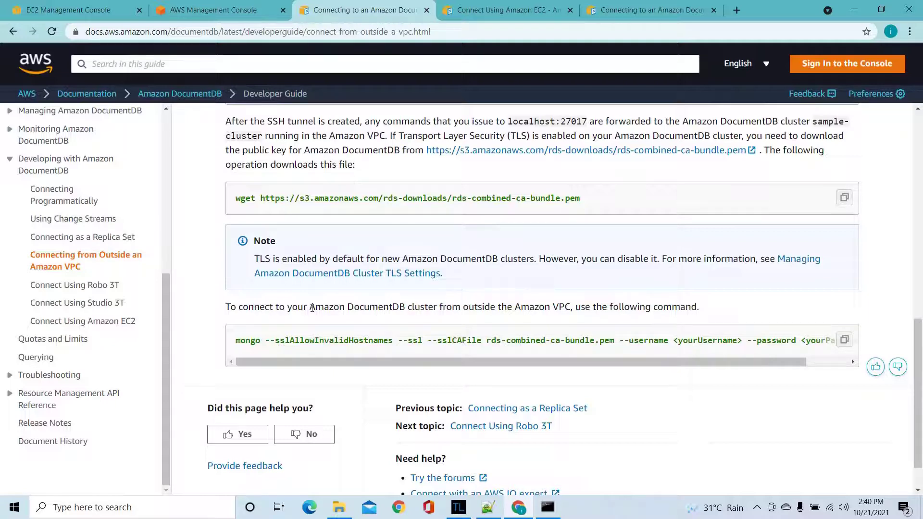
{"action": "scroll", "coordinate": [312, 308], "scroll_direction": "up", "scroll_amount": 3}
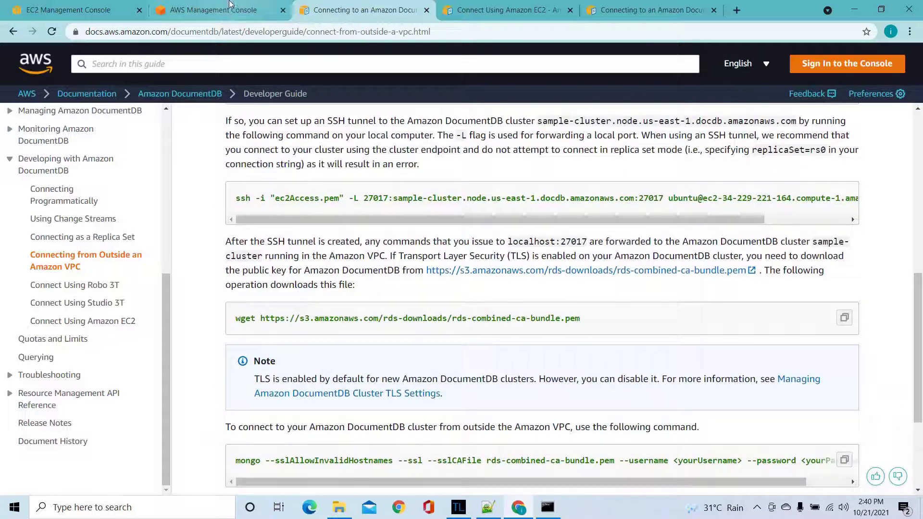
{"action": "left_click", "coordinate": [230, 6]}
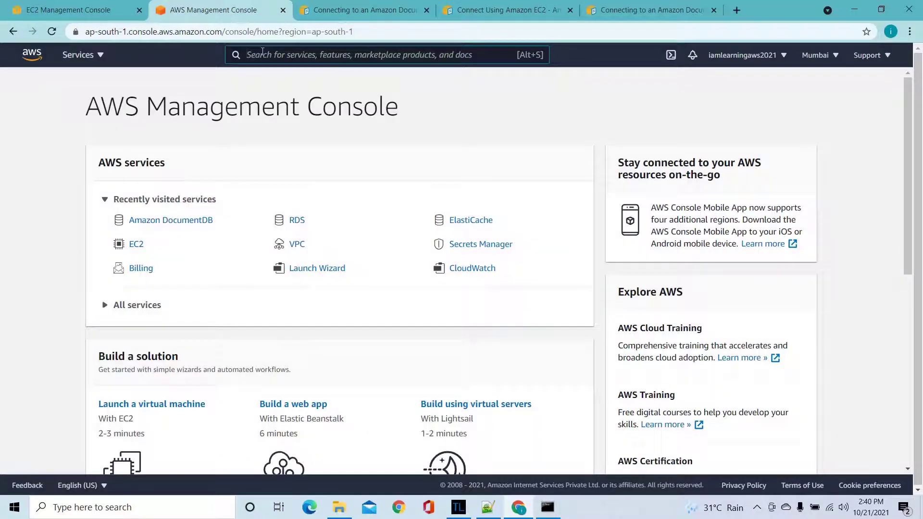
{"action": "left_click", "coordinate": [263, 54]}
{"action": "type", "text": "docu"}
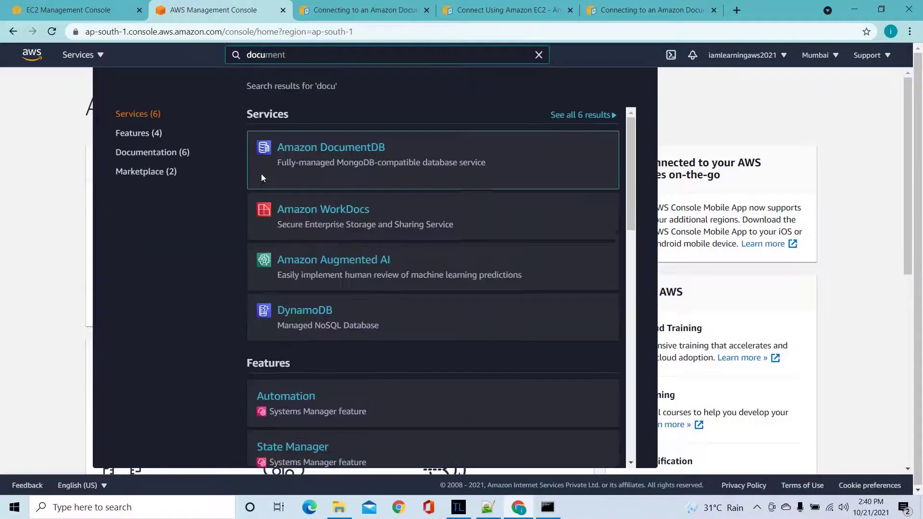
{"action": "right_click", "coordinate": [293, 150]}
{"action": "left_click", "coordinate": [304, 157]}
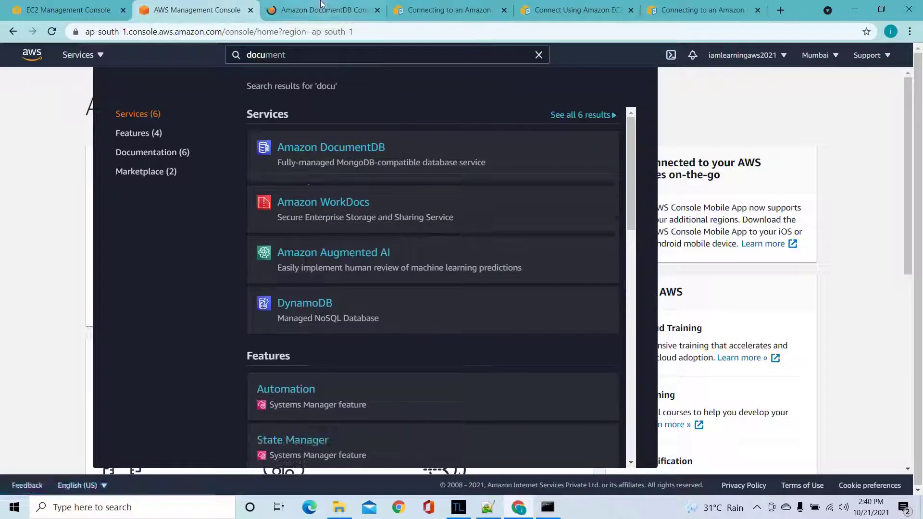
{"action": "left_click", "coordinate": [321, 5]}
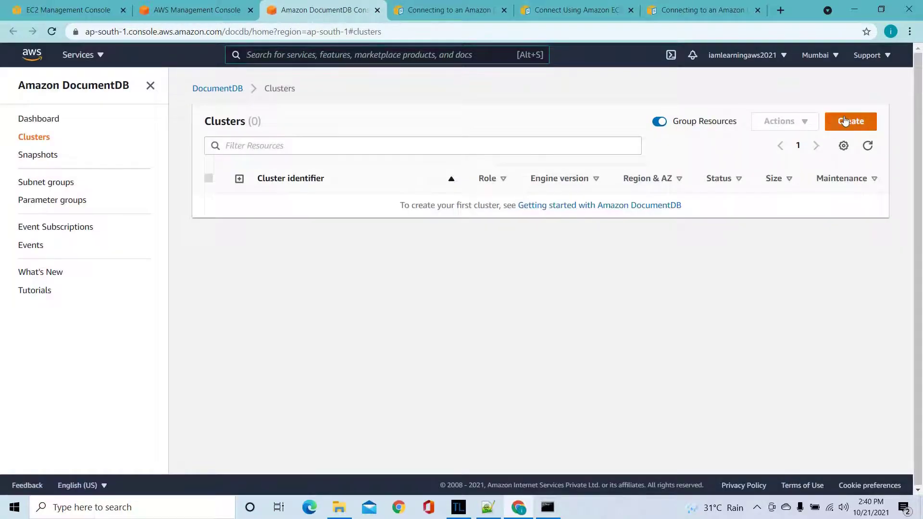
- Start a new cluster named Test with instance class db.t3.medium and 1 instance
{"action": "left_click", "coordinate": [845, 121]}
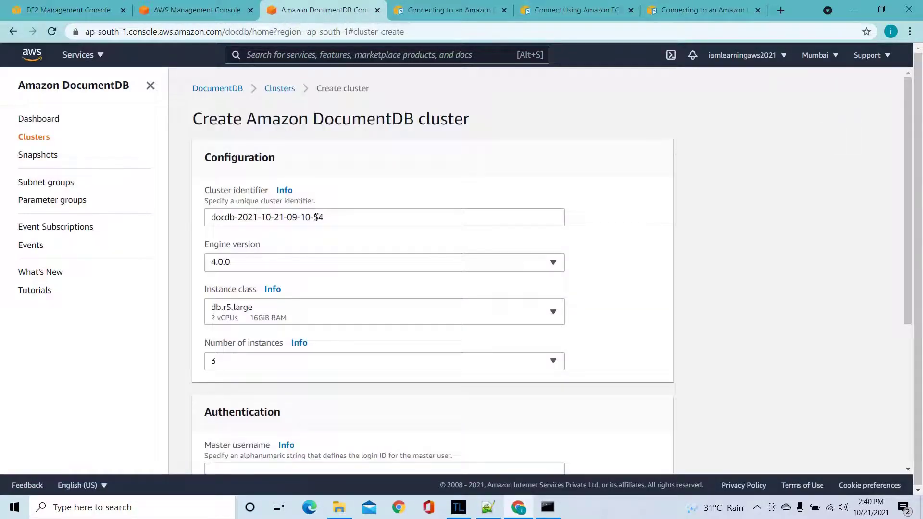
{"action": "left_click_drag", "start_coordinate": [352, 216], "coordinate": [30, 185]}
{"action": "key", "text": "BackSpace"}
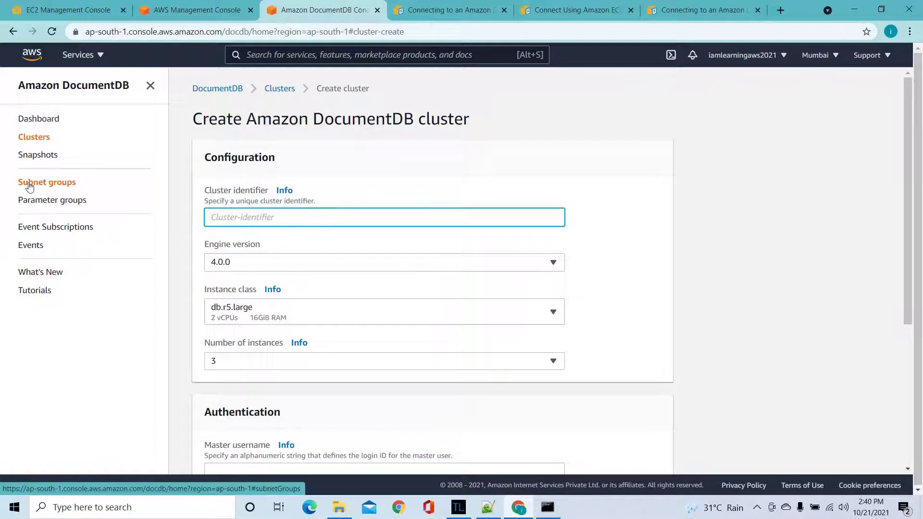
{"action": "type", "text": "Test"}
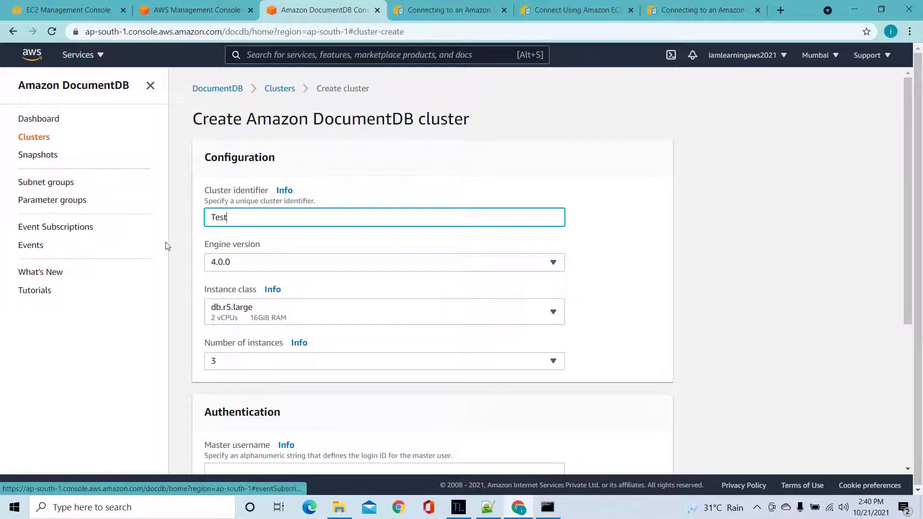
{"action": "scroll", "coordinate": [277, 220], "scroll_direction": "down", "scroll_amount": 1}
{"action": "left_click", "coordinate": [285, 254]}
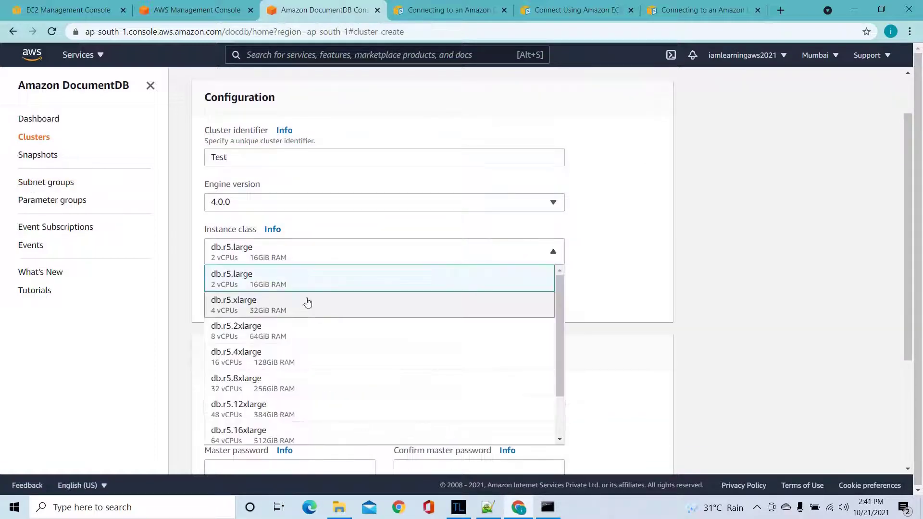
{"action": "scroll", "coordinate": [300, 295], "scroll_direction": "down", "scroll_amount": 1}
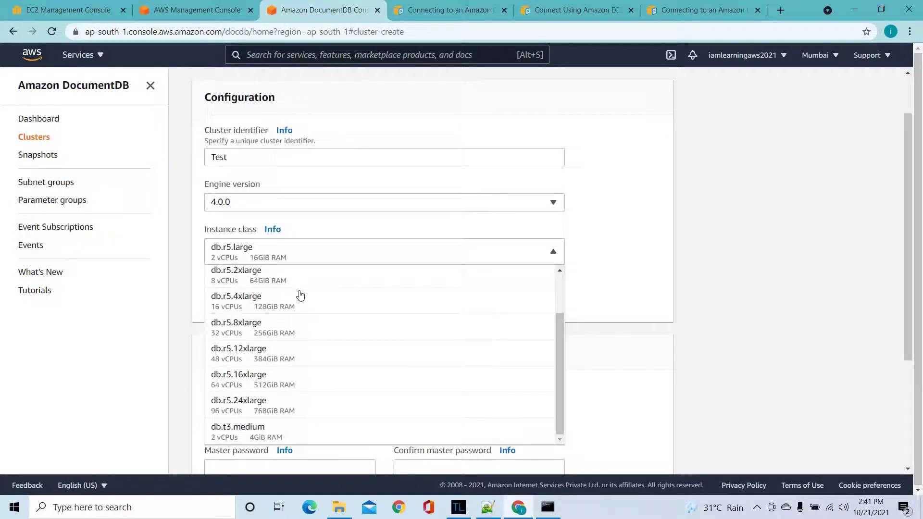
{"action": "left_click", "coordinate": [263, 434]}
{"action": "left_click", "coordinate": [235, 299]}
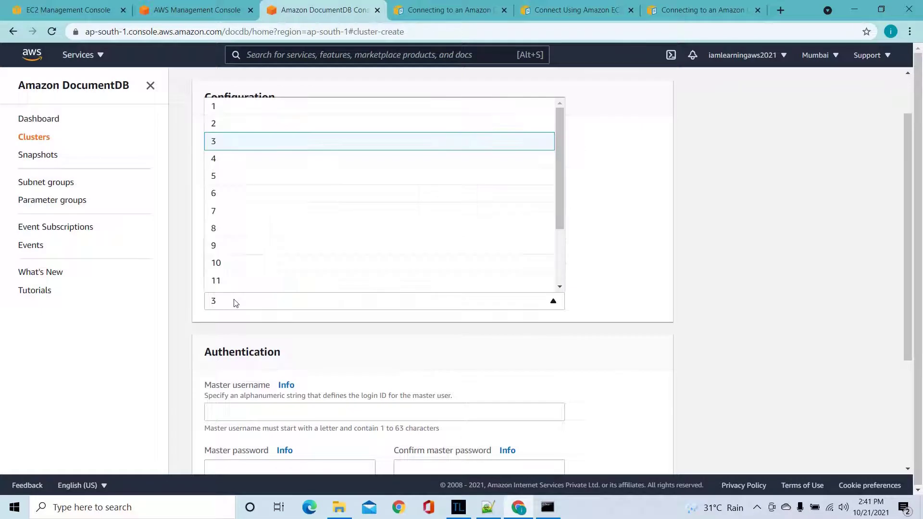
{"action": "left_click", "coordinate": [237, 107]}
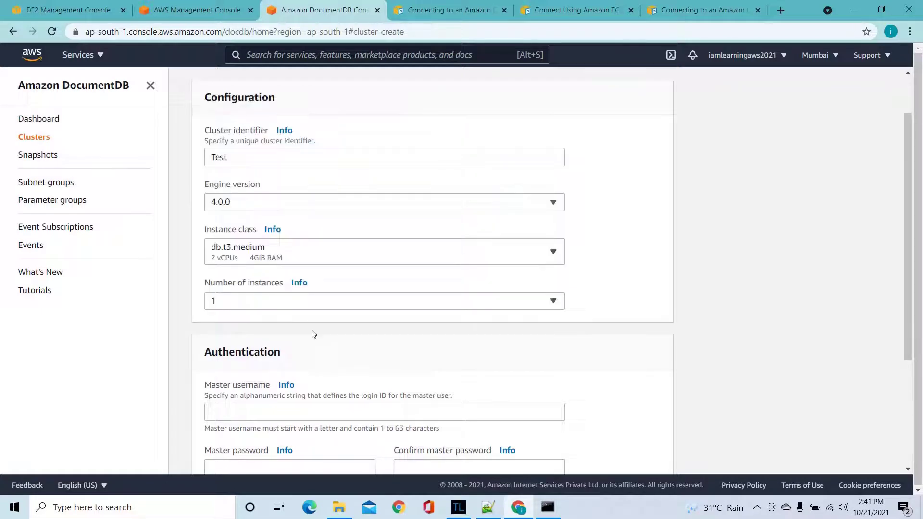
{"action": "scroll", "coordinate": [311, 332], "scroll_direction": "down", "scroll_amount": 3}
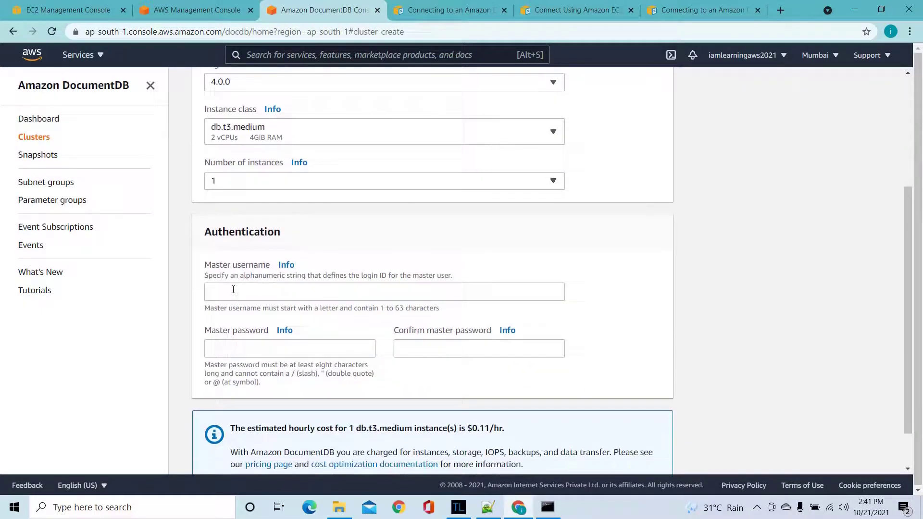
- Enter the cluster's master username
{"action": "left_click", "coordinate": [233, 289]}
{"action": "type", "text": "adn"}
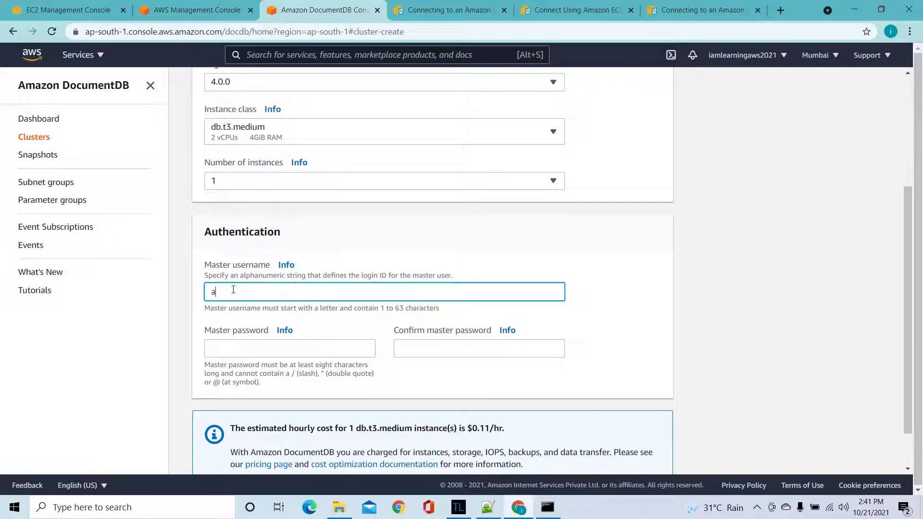
{"action": "key", "text": "BackSpace"}
{"action": "key", "text": "BackSpace"}
{"action": "key", "text": "BackSpace"}
{"action": "type", "text": "ad"}
{"action": "key", "text": "BackSpace"}
{"action": "key", "text": "BackSpace"}
{"action": "type", "text": "prabin"}
- Enter and confirm the master password, then turn on Show advanced settings
{"action": "left_click", "coordinate": [254, 348]}
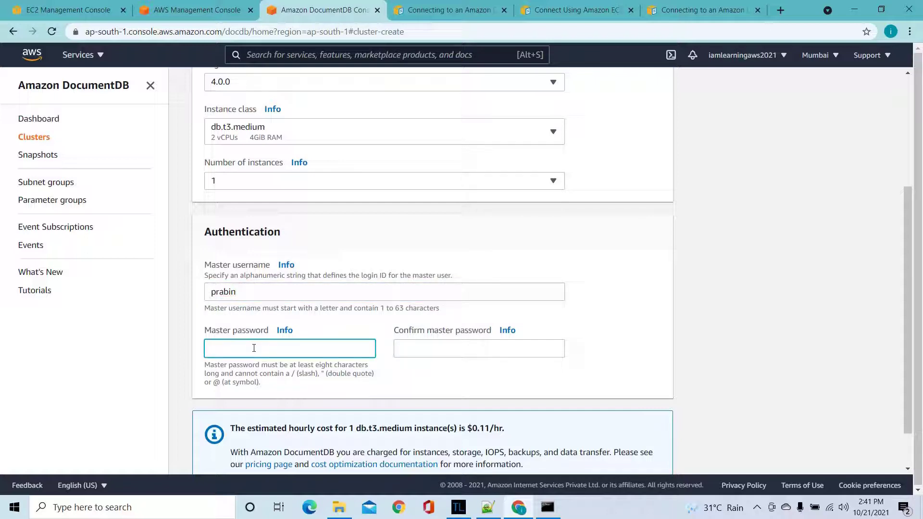
{"action": "type", "text": "prab"}
{"action": "key", "text": "BackSpace"}
{"action": "key", "text": "BackSpace"}
{"action": "key", "text": "BackSpace"}
{"action": "key", "text": "BackSpace"}
{"action": "scroll", "coordinate": [254, 348], "scroll_direction": "down", "scroll_amount": 1}
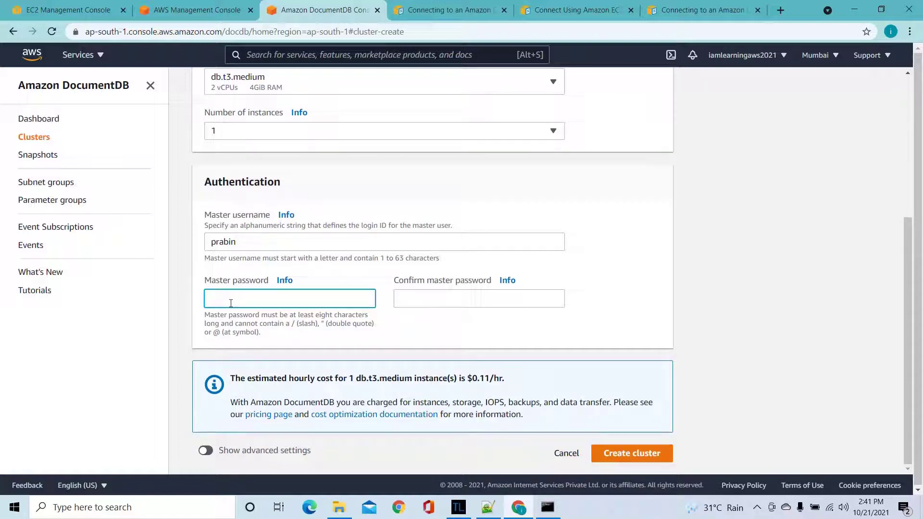
{"action": "left_click", "coordinate": [443, 300]}
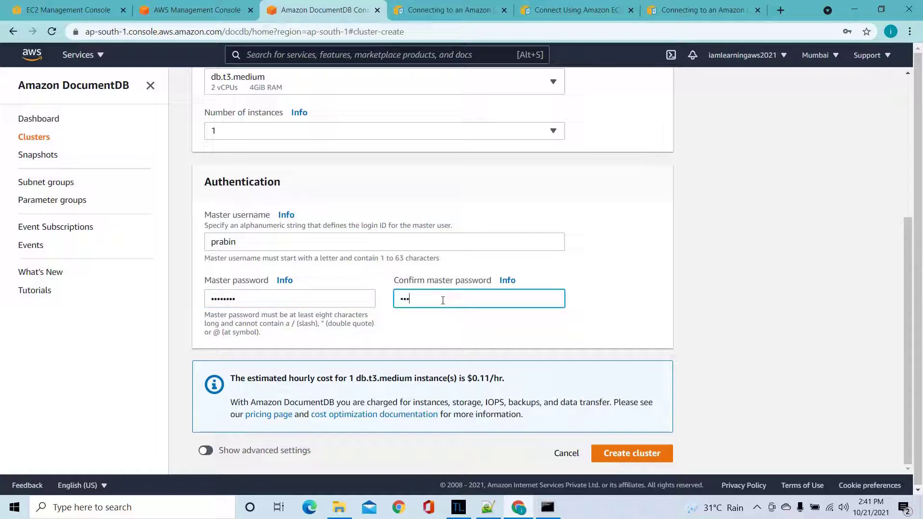
{"action": "left_click", "coordinate": [206, 450]}
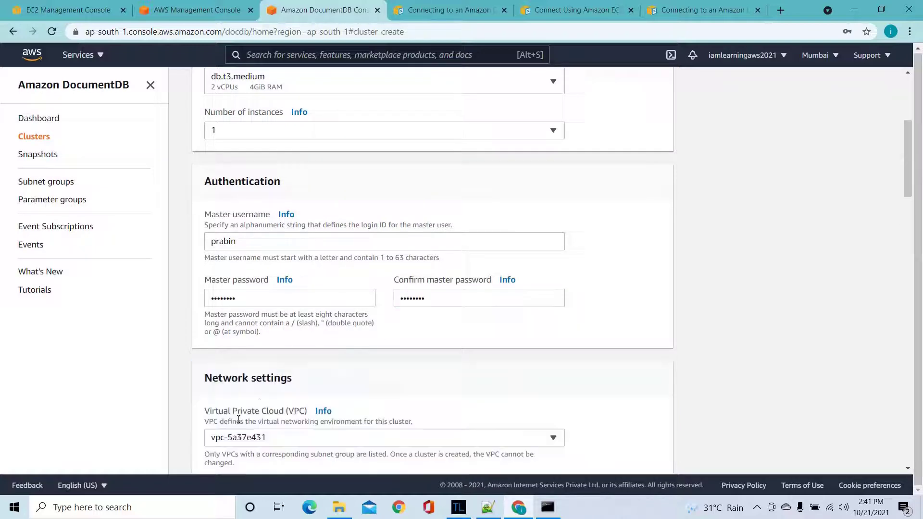
- Keep vpc-5a37e431 as the cluster's VPC
{"action": "scroll", "coordinate": [238, 419], "scroll_direction": "down", "scroll_amount": 5}
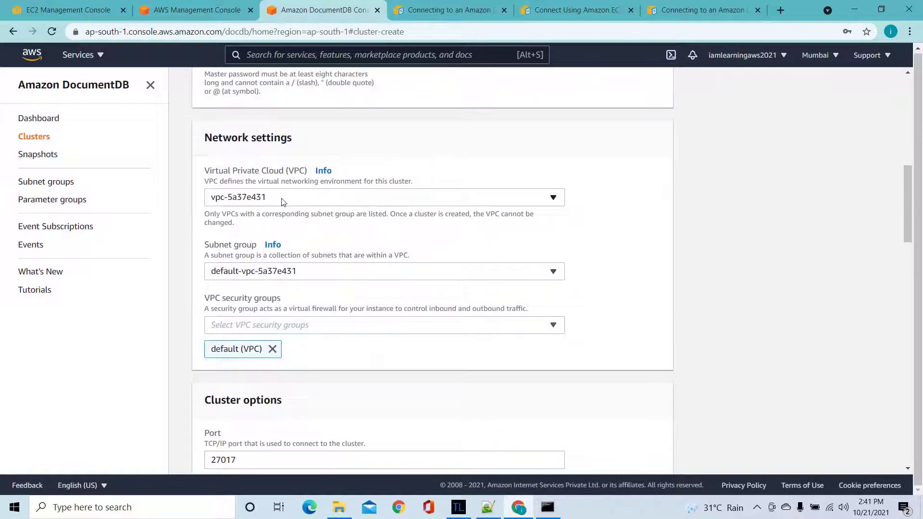
{"action": "left_click", "coordinate": [282, 202]}
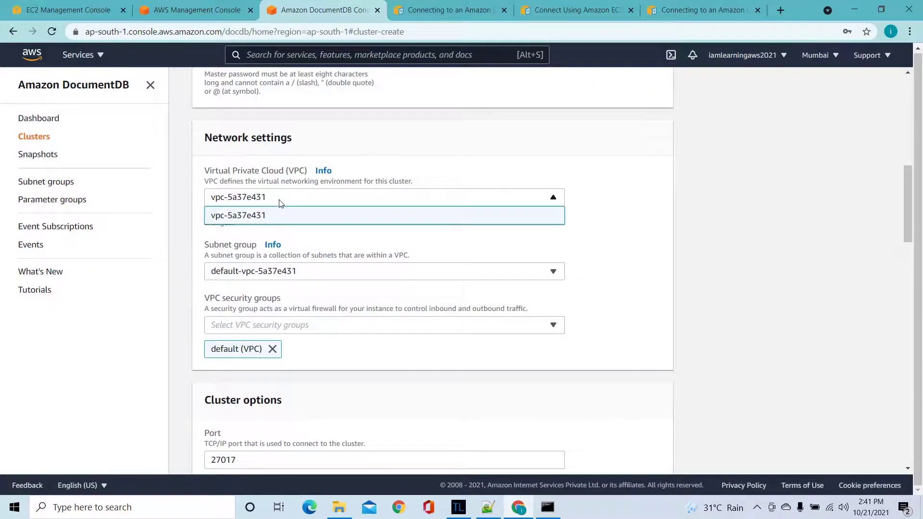
{"action": "left_click", "coordinate": [298, 216]}
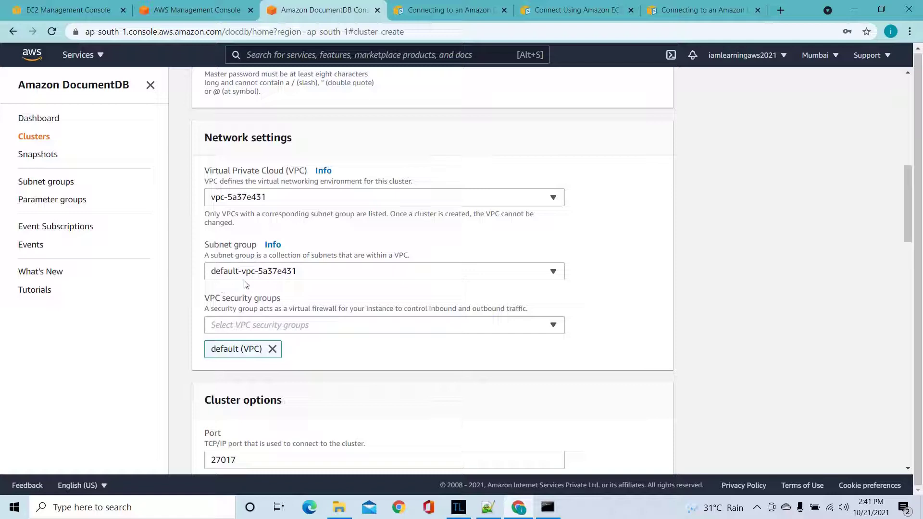
- Uncheck Enable deletion protection further down the Create cluster form
{"action": "scroll", "coordinate": [276, 272], "scroll_direction": "down", "scroll_amount": 1}
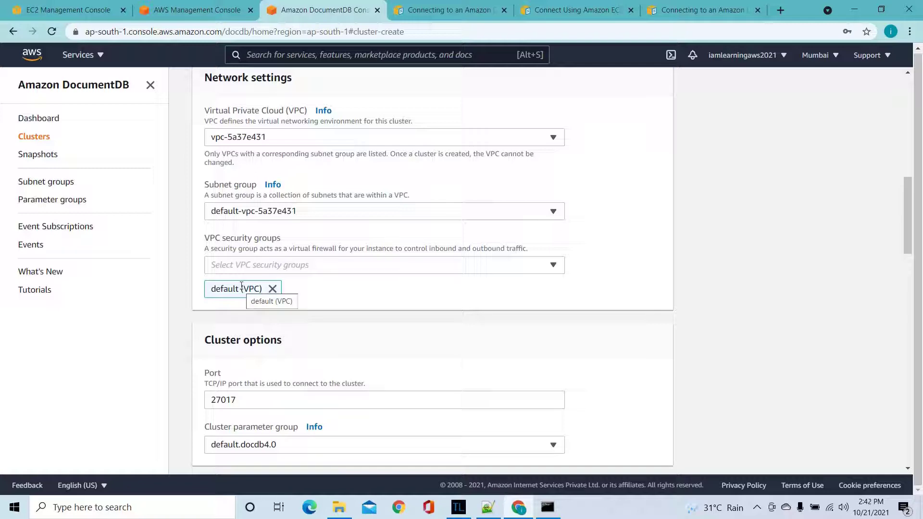
{"action": "scroll", "coordinate": [288, 288], "scroll_direction": "down", "scroll_amount": 4}
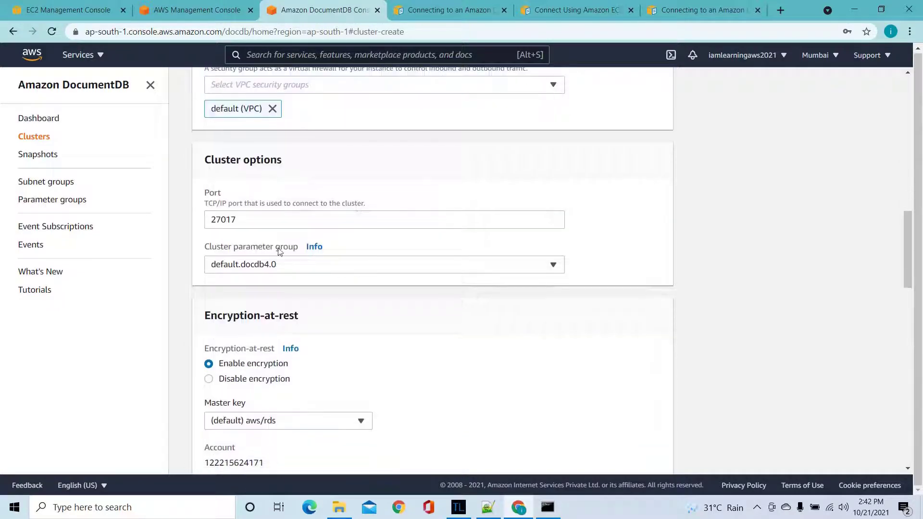
{"action": "scroll", "coordinate": [271, 262], "scroll_direction": "down", "scroll_amount": 3}
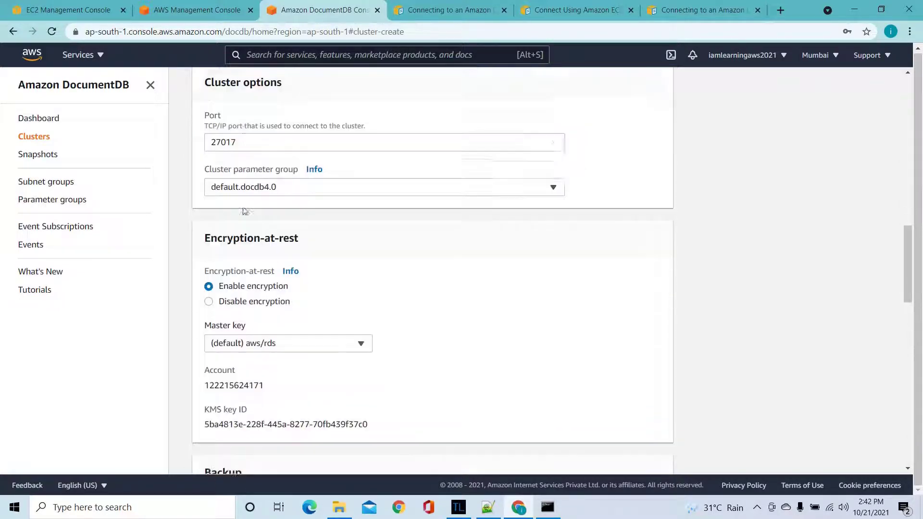
{"action": "scroll", "coordinate": [259, 168], "scroll_direction": "down", "scroll_amount": 1}
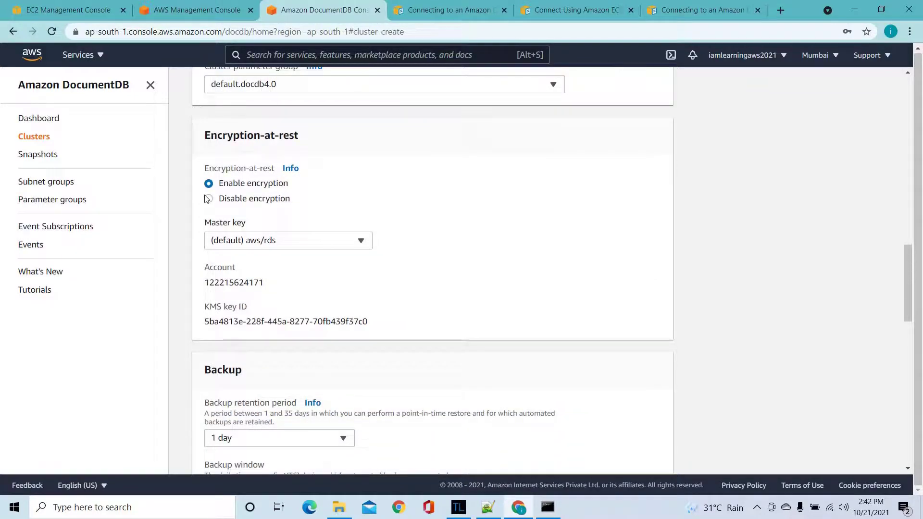
{"action": "scroll", "coordinate": [249, 216], "scroll_direction": "down", "scroll_amount": 6}
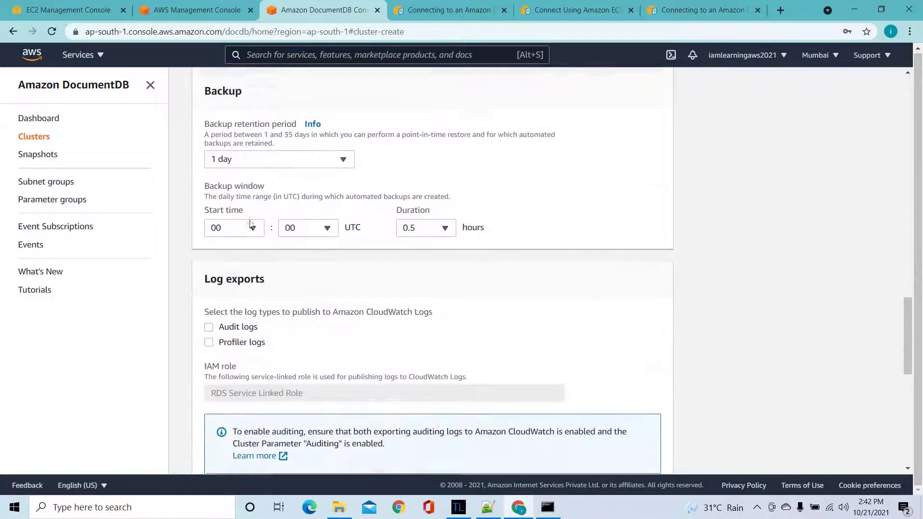
{"action": "scroll", "coordinate": [250, 221], "scroll_direction": "down", "scroll_amount": 4}
{"action": "scroll", "coordinate": [250, 289], "scroll_direction": "down", "scroll_amount": 3}
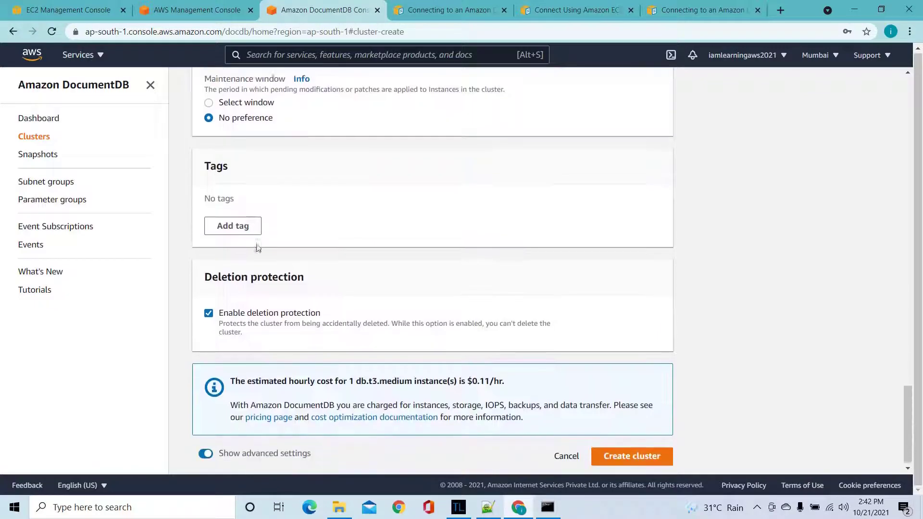
{"action": "left_click", "coordinate": [216, 312]}
{"action": "scroll", "coordinate": [263, 318], "scroll_direction": "up", "scroll_amount": 5}
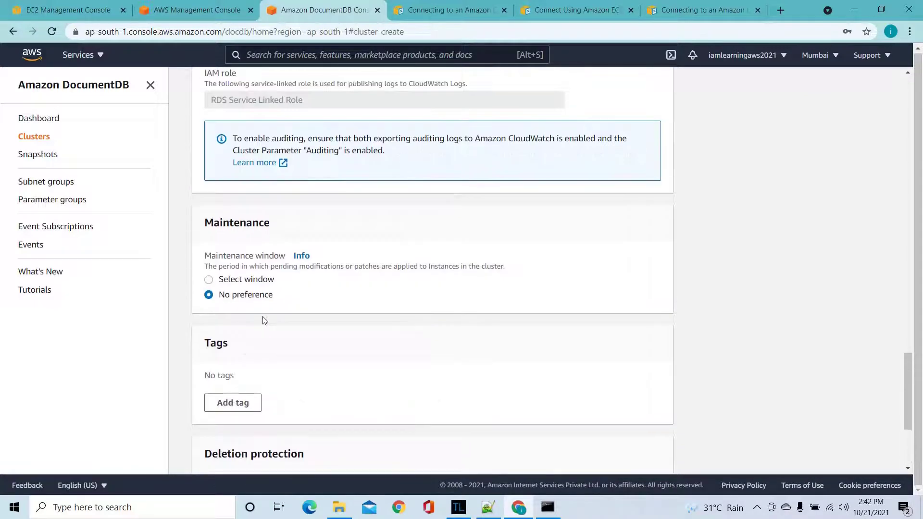
{"action": "scroll", "coordinate": [263, 319], "scroll_direction": "up", "scroll_amount": 1}
{"action": "scroll", "coordinate": [264, 320], "scroll_direction": "down", "scroll_amount": 6}
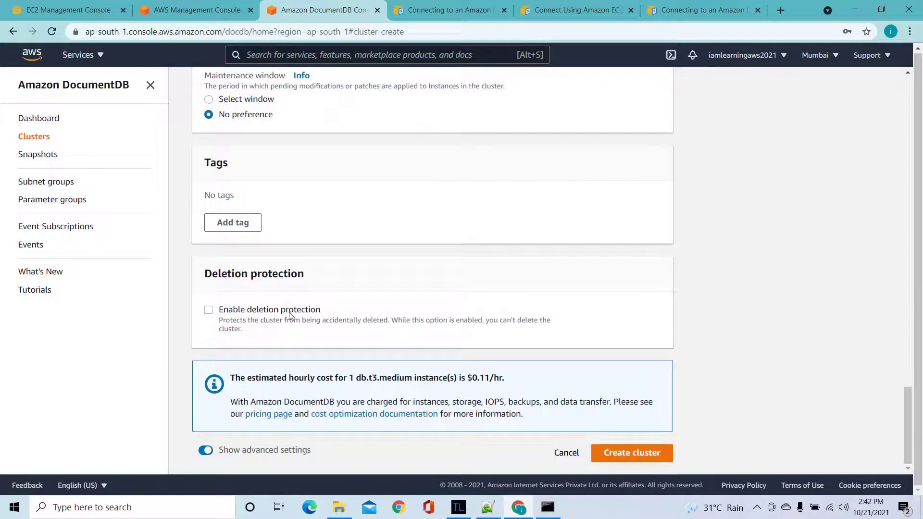
- Submit the cluster, change its identifier to Testing0, and create it
{"action": "left_click", "coordinate": [627, 458]}
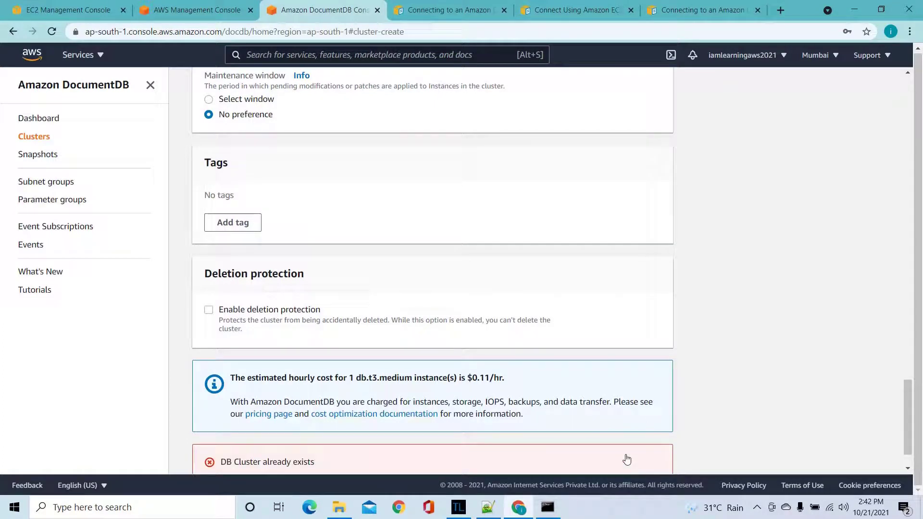
{"action": "scroll", "coordinate": [553, 356], "scroll_direction": "down", "scroll_amount": 1}
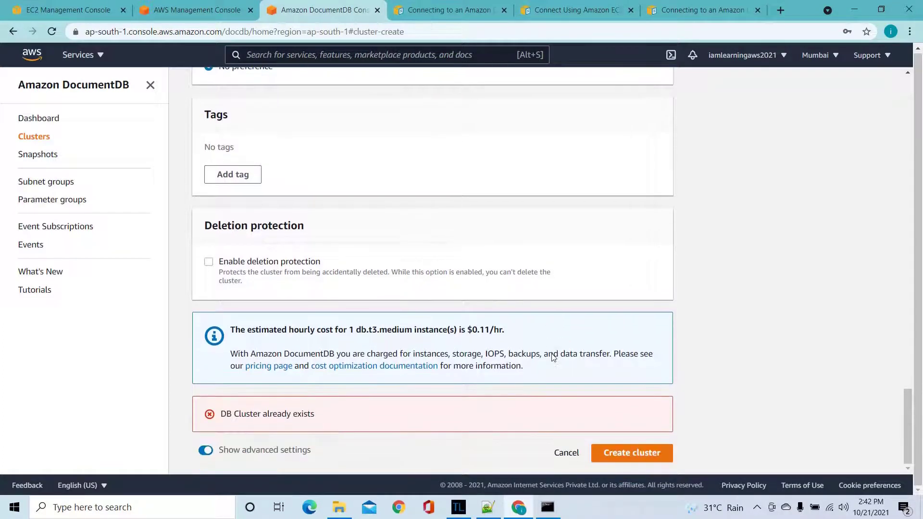
{"action": "scroll", "coordinate": [405, 417], "scroll_direction": "up", "scroll_amount": 20}
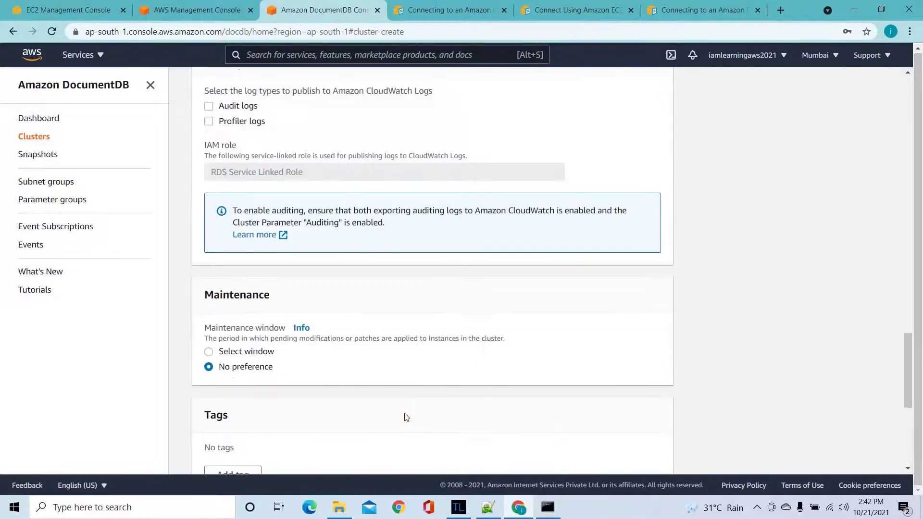
{"action": "scroll", "coordinate": [406, 417], "scroll_direction": "up", "scroll_amount": 8}
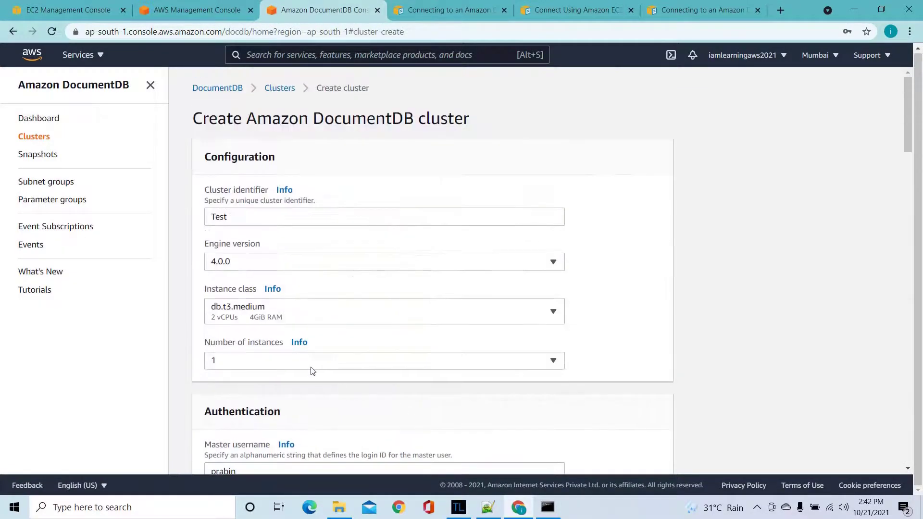
{"action": "left_click", "coordinate": [263, 224]}
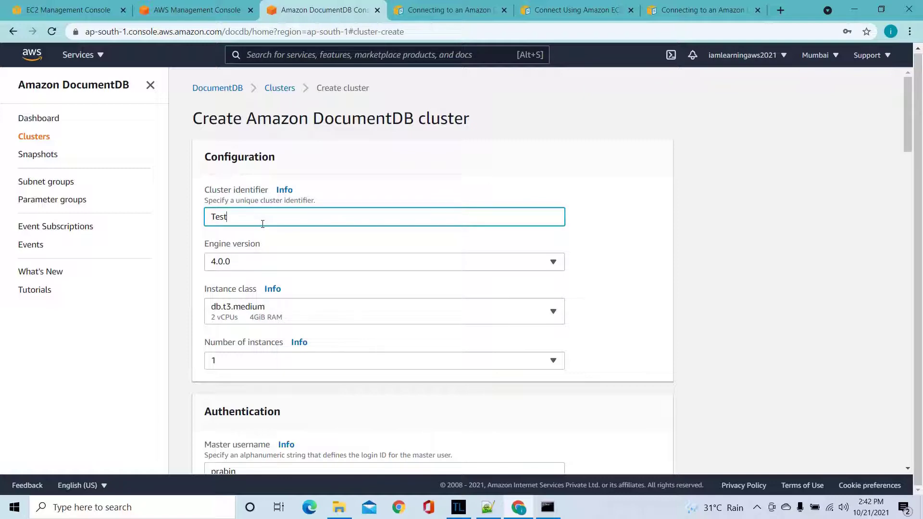
{"action": "type", "text": "ing0"}
{"action": "scroll", "coordinate": [420, 229], "scroll_direction": "down", "scroll_amount": 20}
{"action": "scroll", "coordinate": [653, 398], "scroll_direction": "down", "scroll_amount": 10}
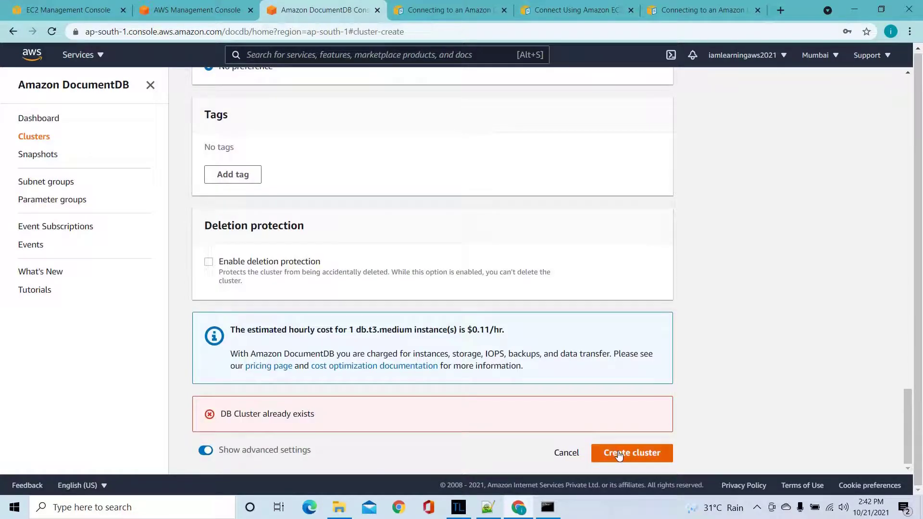
{"action": "left_click", "coordinate": [619, 454]}
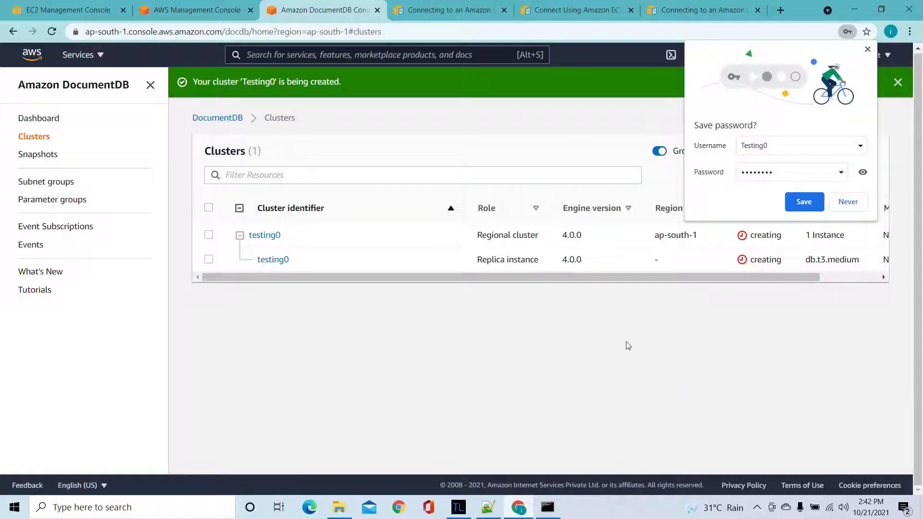
- Dismiss the save-password prompt and creation notice, and return to the outside-VPC connection guide
{"action": "left_click", "coordinate": [868, 49]}
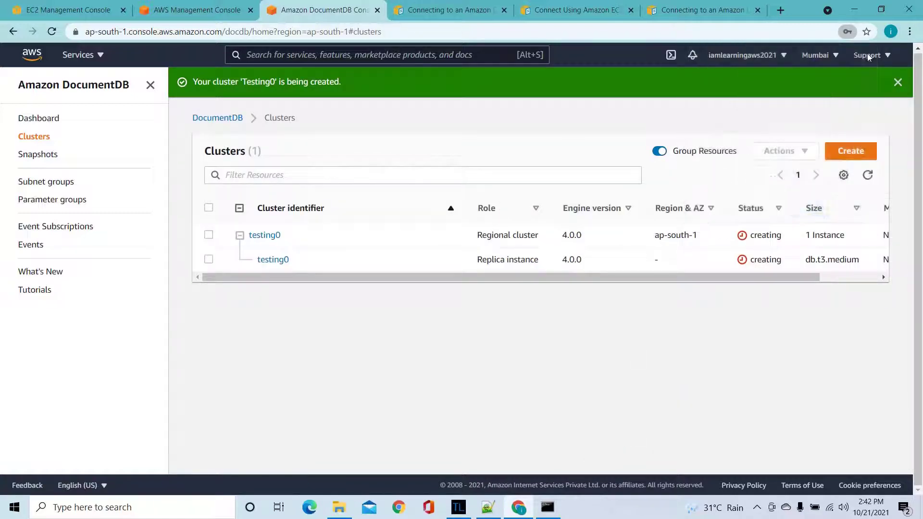
{"action": "left_click", "coordinate": [897, 82]}
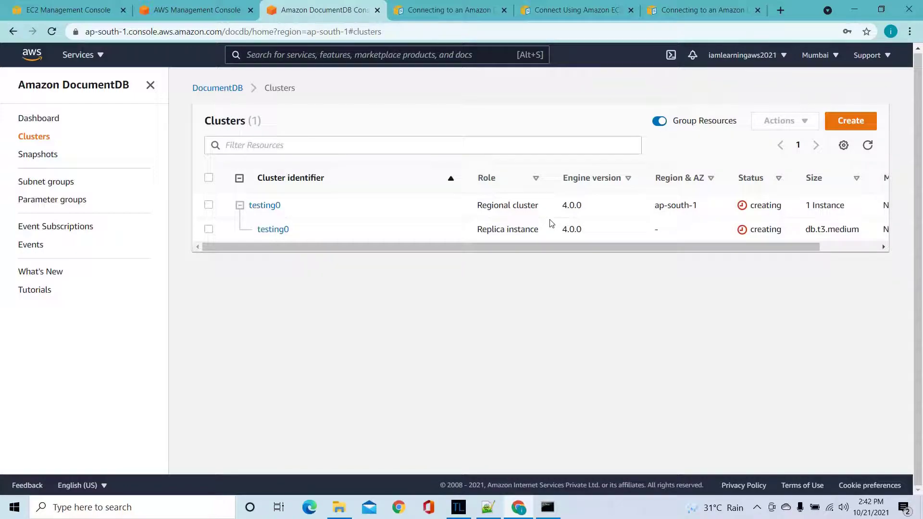
{"action": "left_click", "coordinate": [476, 9]}
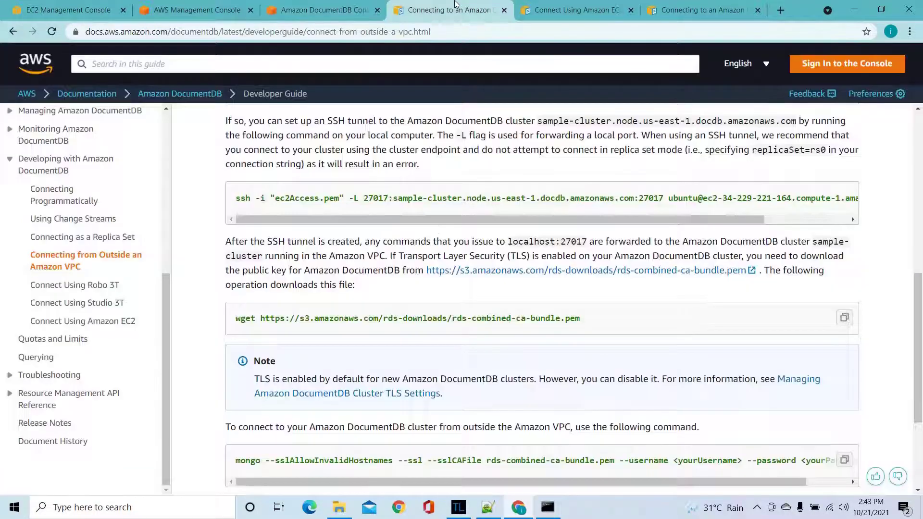
- Read through the DocumentDB SSH tunnelling guide, then go to the EC2 Security Groups page
{"action": "scroll", "coordinate": [438, 265], "scroll_direction": "up", "scroll_amount": 7}
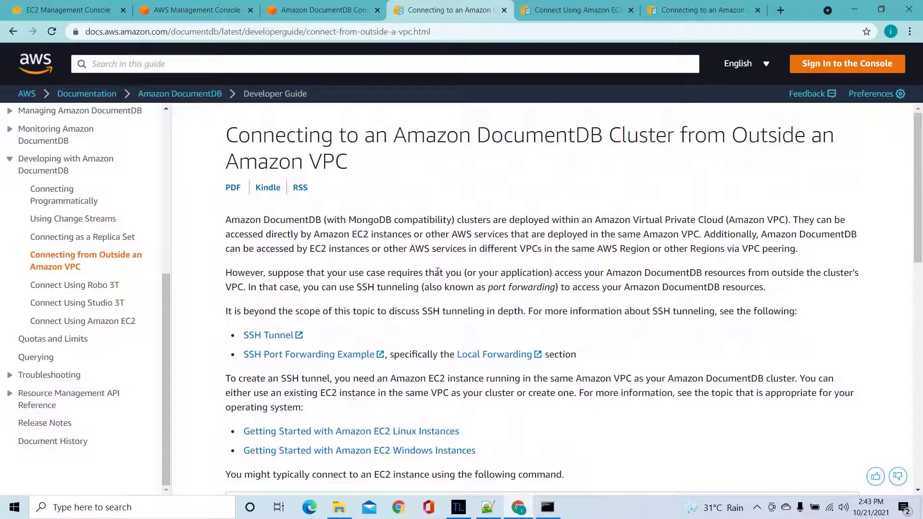
{"action": "scroll", "coordinate": [423, 231], "scroll_direction": "down", "scroll_amount": 1}
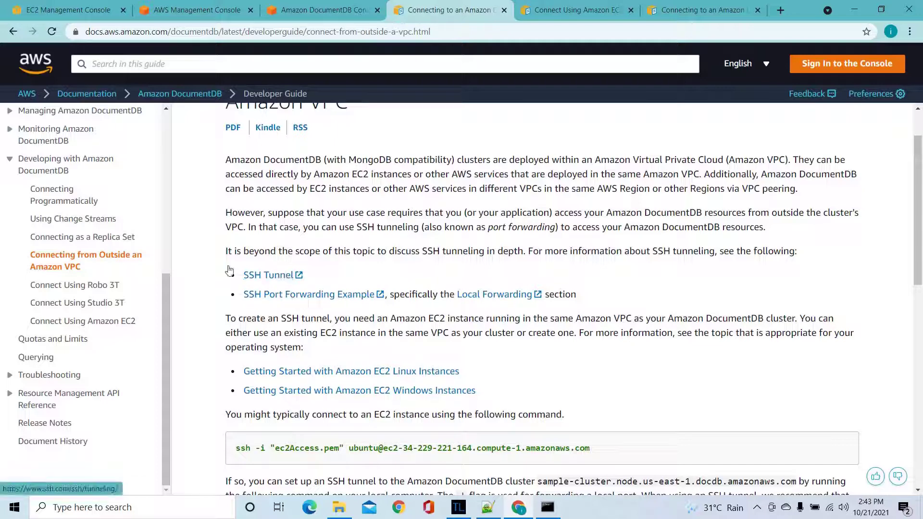
{"action": "left_click", "coordinate": [76, 9]}
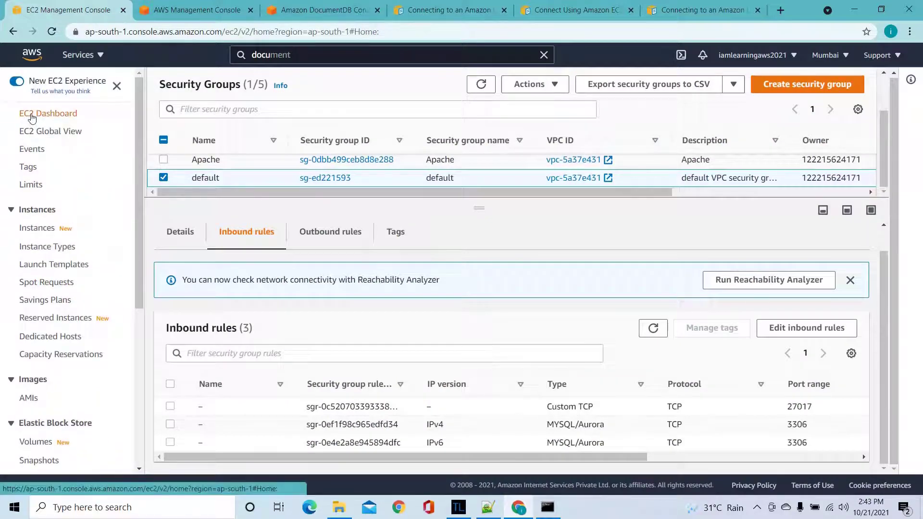
- Go from the EC2 Dashboard to the list of running instances
{"action": "left_click", "coordinate": [29, 116]}
{"action": "left_click", "coordinate": [207, 161]}
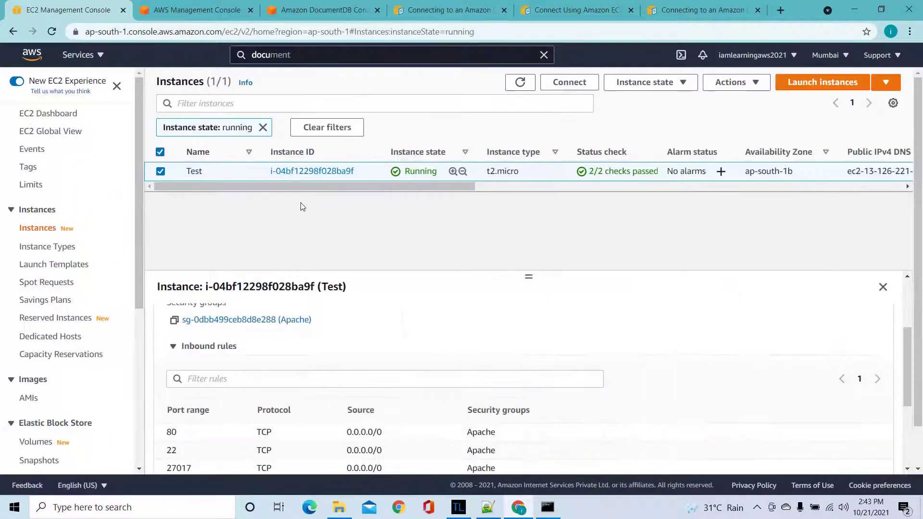
{"action": "left_click_drag", "start_coordinate": [426, 187], "coordinate": [400, 192]}
{"action": "scroll", "coordinate": [325, 403], "scroll_direction": "up", "scroll_amount": 5}
- Check the Test instance's summary and public IPv4 DNS, then return to the DocumentDB clusters list
{"action": "left_click", "coordinate": [185, 319]}
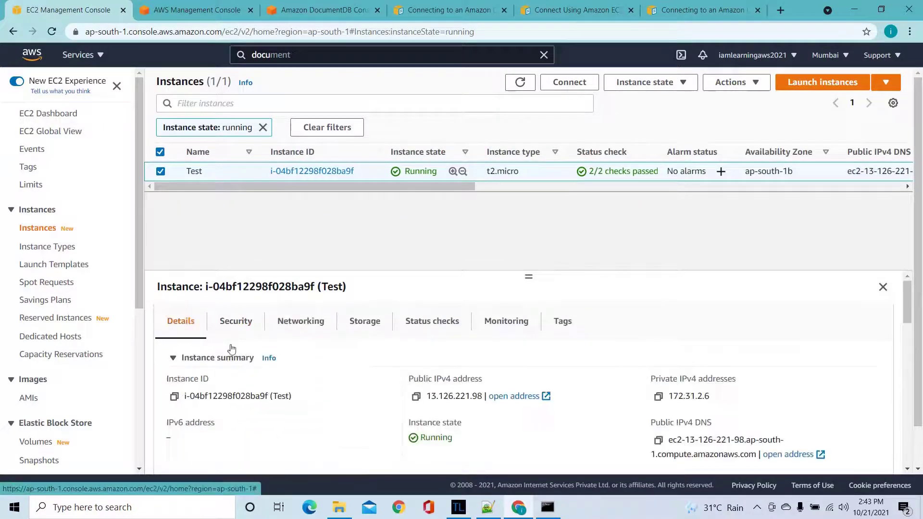
{"action": "scroll", "coordinate": [336, 384], "scroll_direction": "down", "scroll_amount": 5}
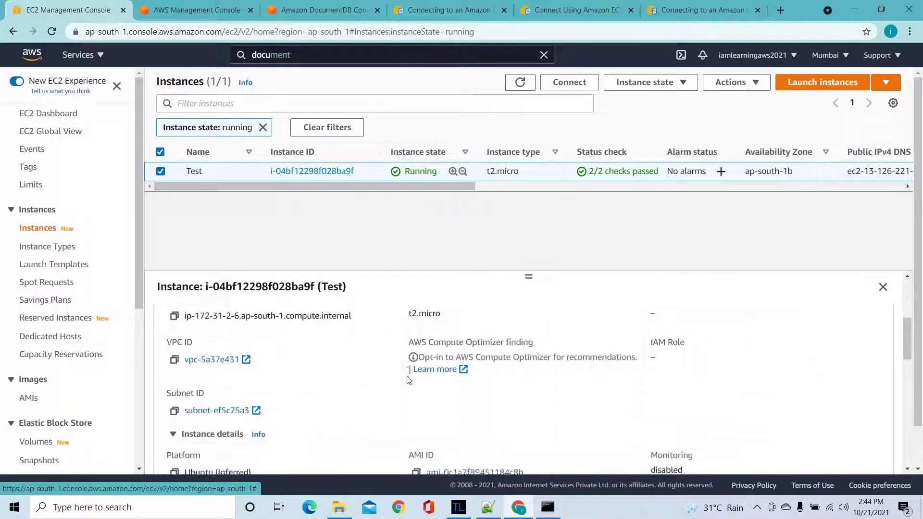
{"action": "scroll", "coordinate": [408, 381], "scroll_direction": "down", "scroll_amount": 1}
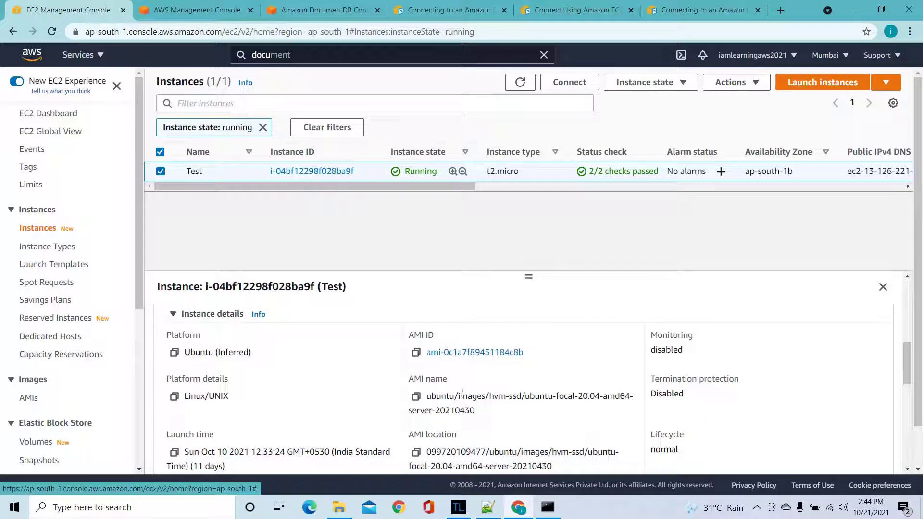
{"action": "scroll", "coordinate": [462, 393], "scroll_direction": "up", "scroll_amount": 6}
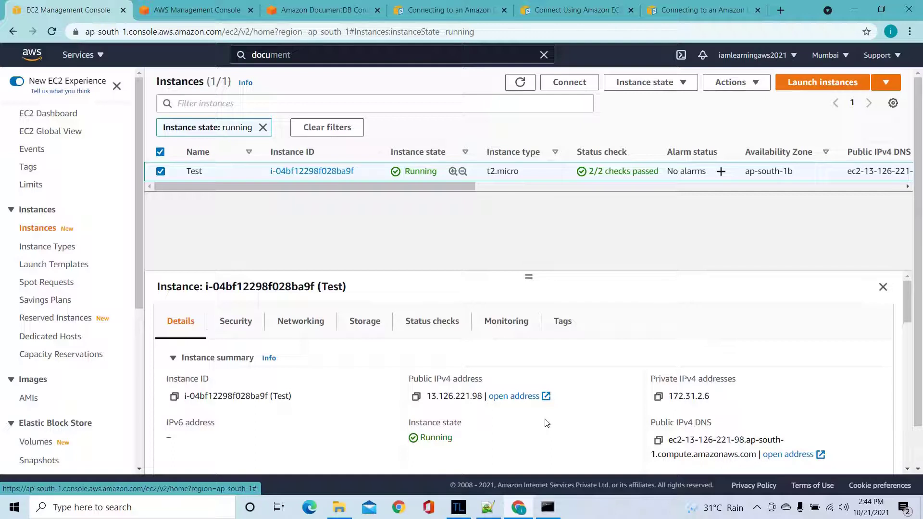
{"action": "scroll", "coordinate": [530, 405], "scroll_direction": "down", "scroll_amount": 1}
{"action": "scroll", "coordinate": [530, 405], "scroll_direction": "up", "scroll_amount": 1}
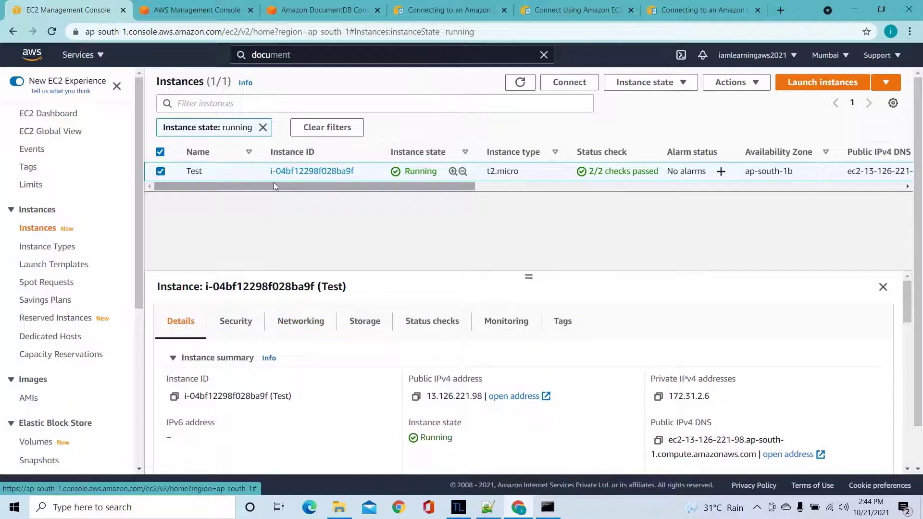
{"action": "left_click_drag", "start_coordinate": [273, 185], "coordinate": [242, 180]}
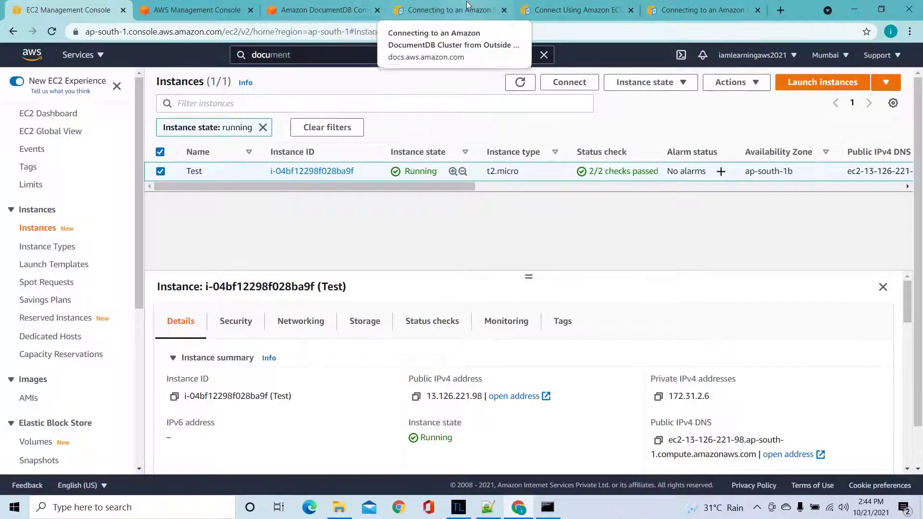
{"action": "left_click", "coordinate": [435, 10]}
{"action": "left_click", "coordinate": [322, 10]}
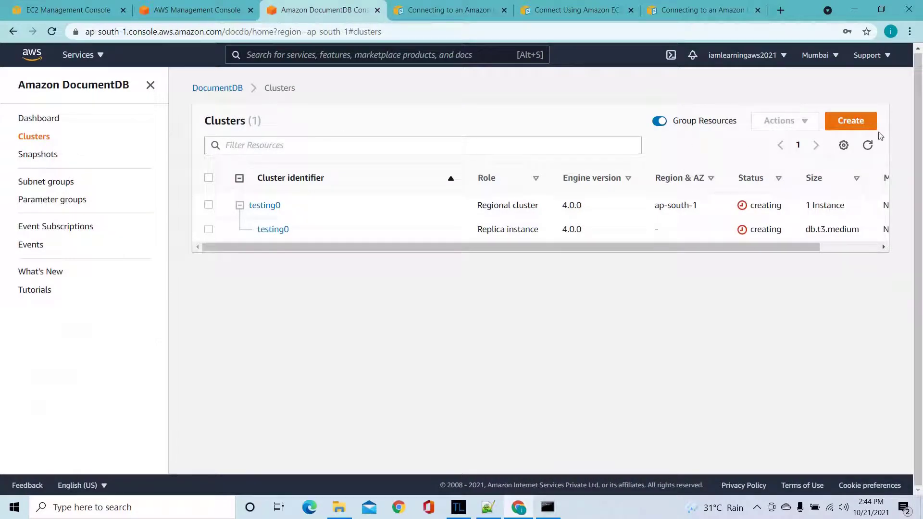
- Refresh the Clusters table until testing0 shows available, then open a new Chrome tab
{"action": "left_click", "coordinate": [867, 146]}
{"action": "left_click", "coordinate": [868, 151]}
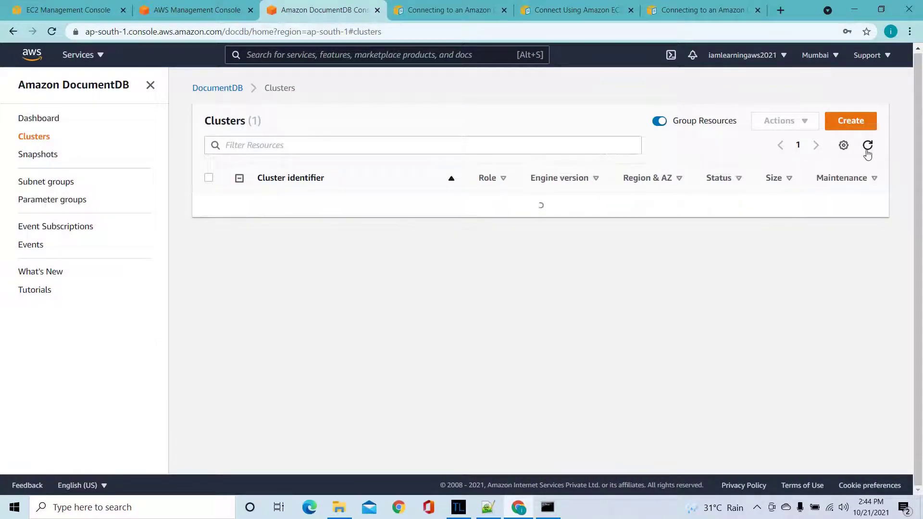
{"action": "left_click", "coordinate": [868, 150]}
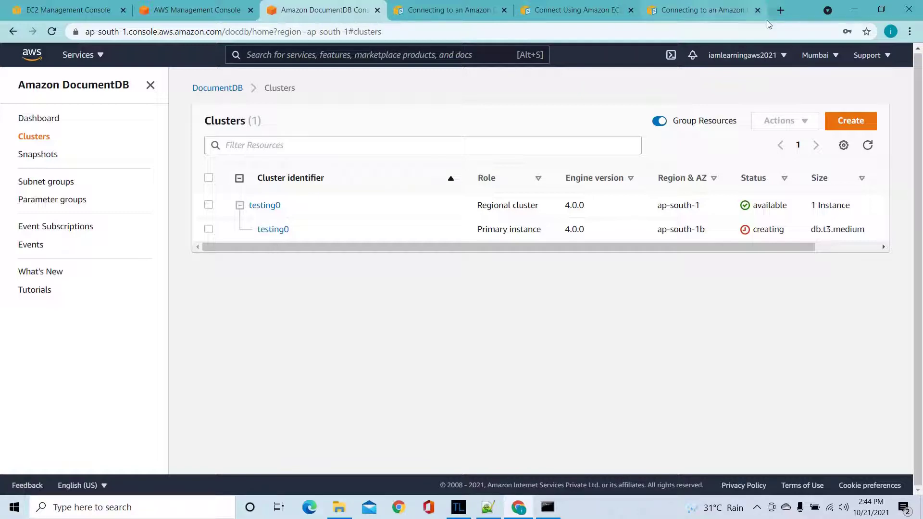
{"action": "left_click", "coordinate": [780, 10]}
- Search Google for 'mongodb' and open the official mongodb.com homepage
{"action": "type", "text": "mon"}
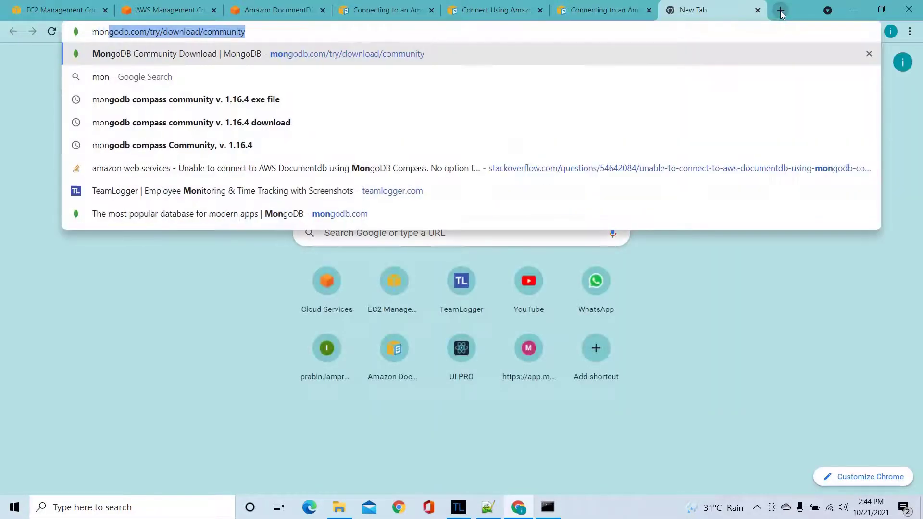
{"action": "type", "text": "go"}
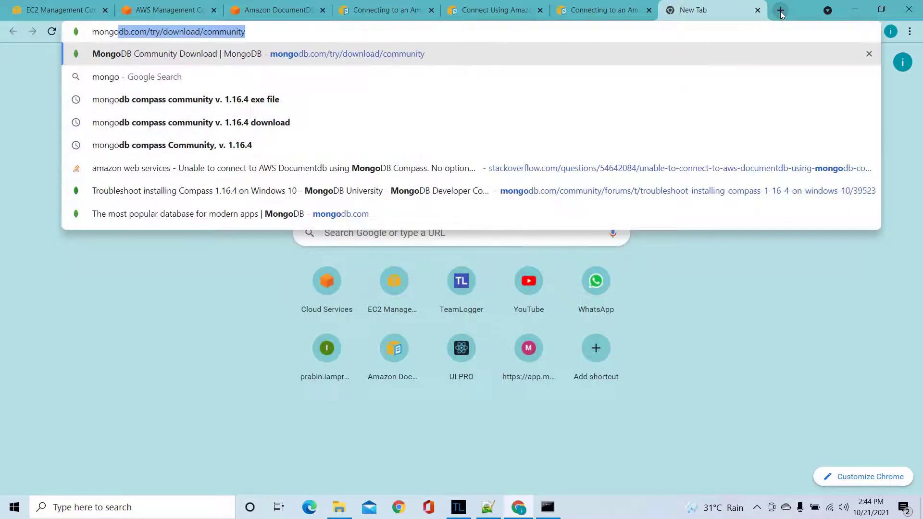
{"action": "type", "text": "d"}
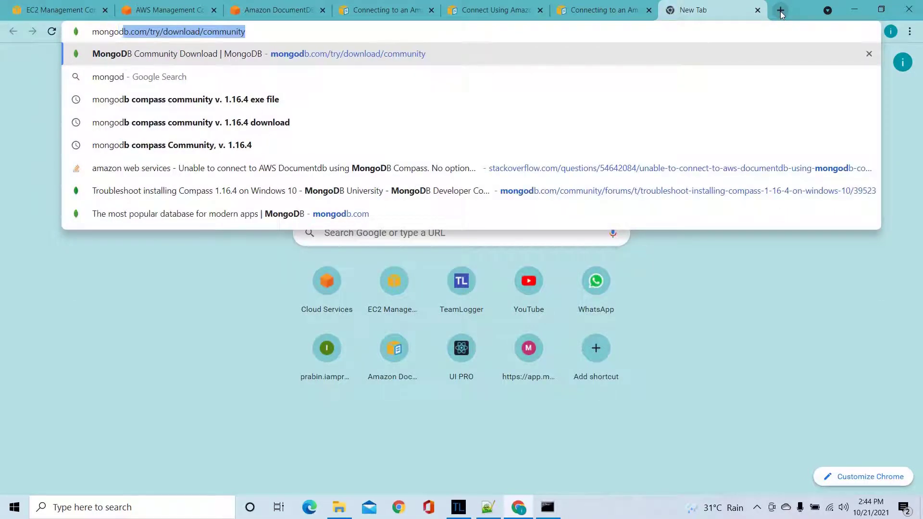
{"action": "type", "text": "b"}
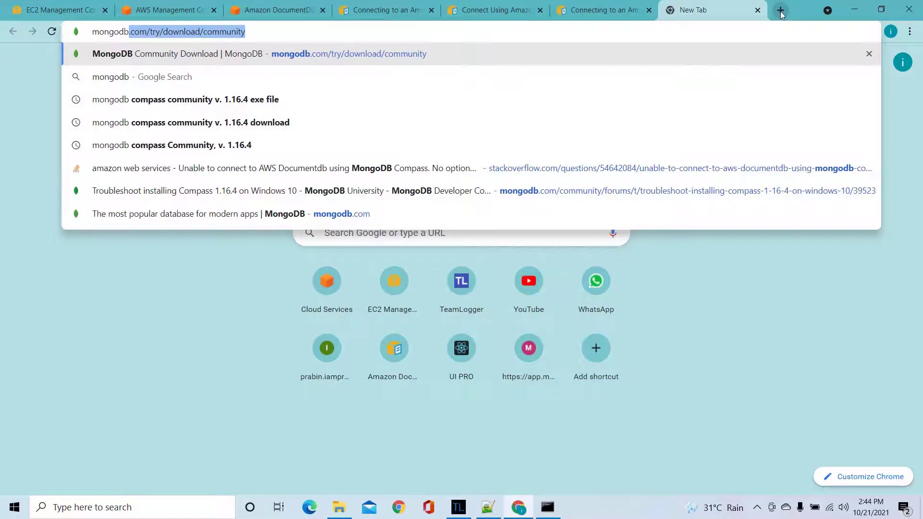
{"action": "key", "text": "Delete"}
{"action": "key", "text": "Return"}
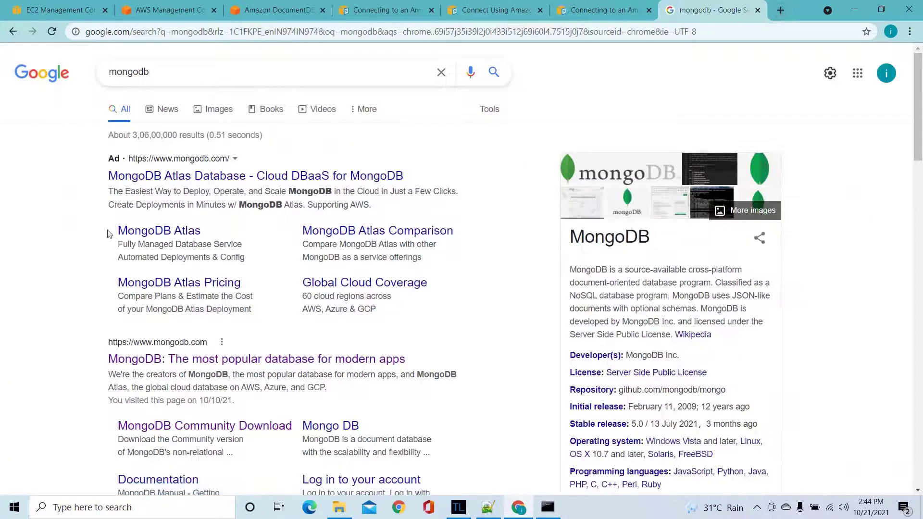
{"action": "left_click", "coordinate": [141, 362]}
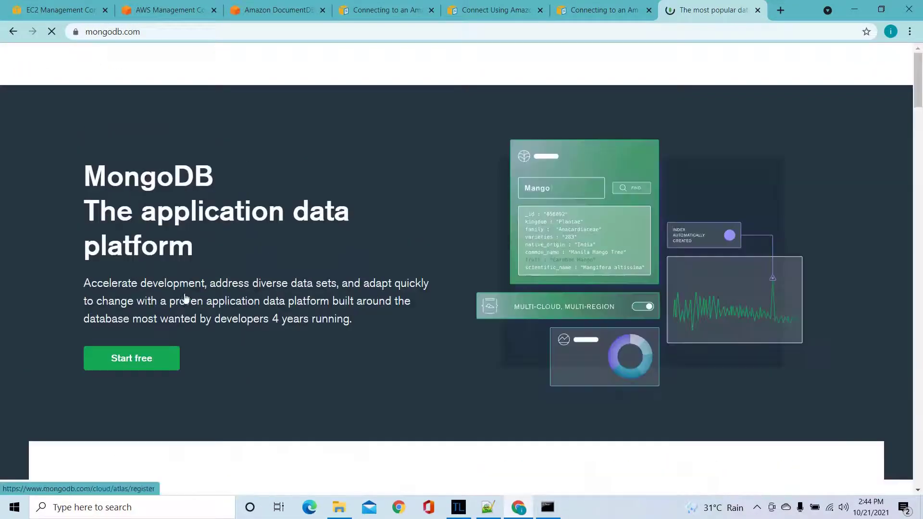
{"action": "scroll", "coordinate": [301, 290], "scroll_direction": "down", "scroll_amount": 6}
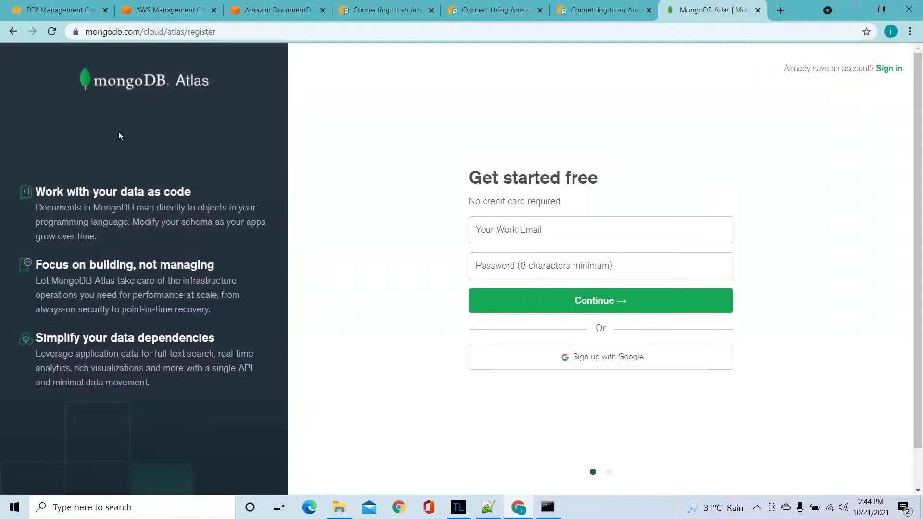
{"action": "left_click", "coordinate": [11, 32]}
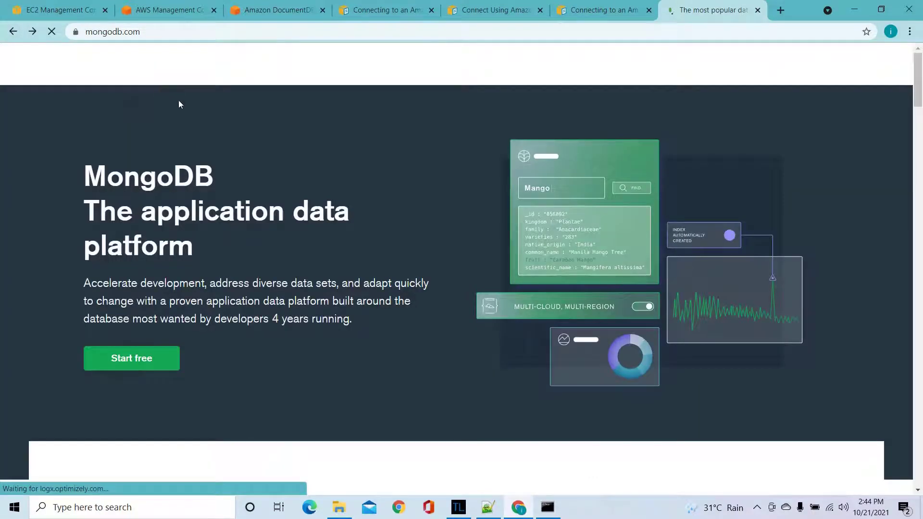
- Navigate through the site menu to the Community Server download page
{"action": "left_click", "coordinate": [226, 77]}
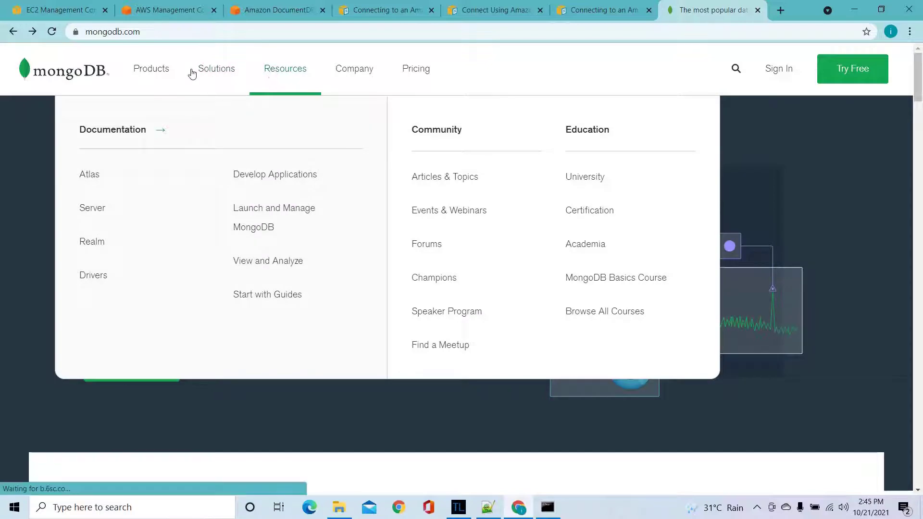
{"action": "mouse_move", "coordinate": [153, 73]}
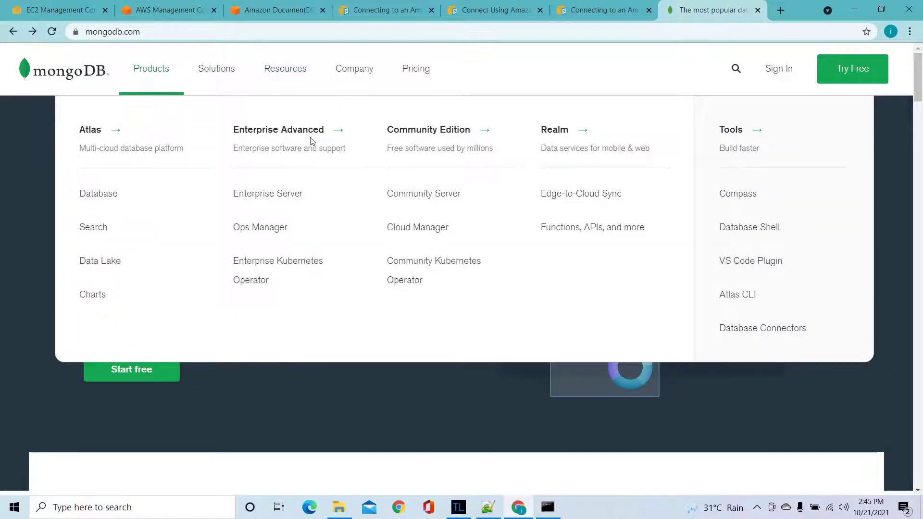
{"action": "left_click", "coordinate": [418, 195]}
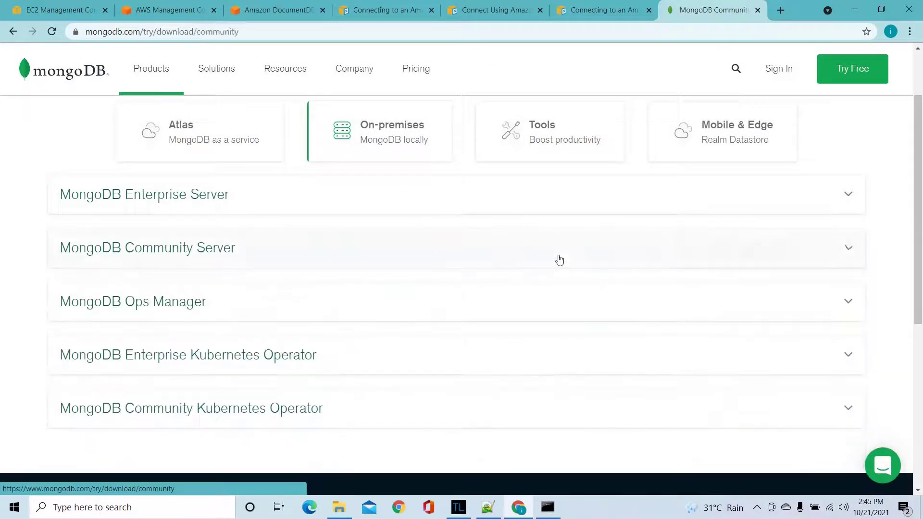
- Download the MongoDB Community Server installer
{"action": "scroll", "coordinate": [135, 317], "scroll_direction": "up", "scroll_amount": 1}
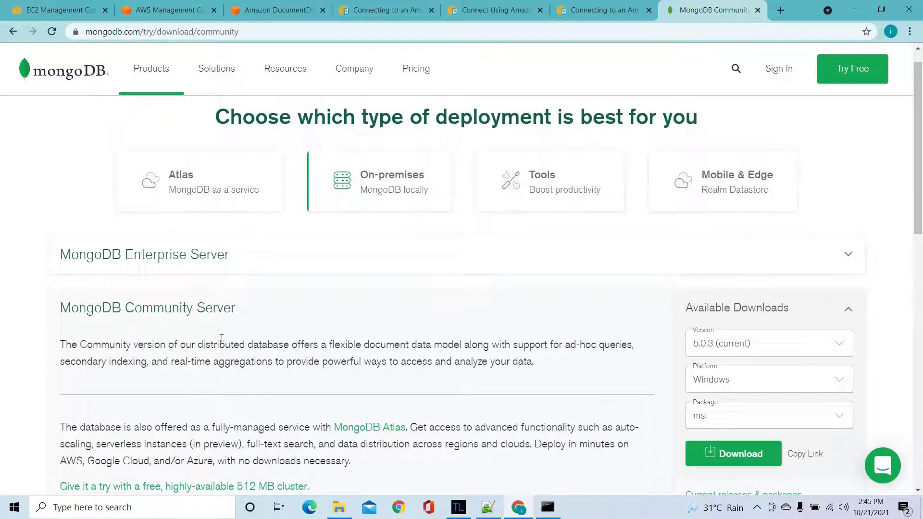
{"action": "scroll", "coordinate": [635, 423], "scroll_direction": "down", "scroll_amount": 1}
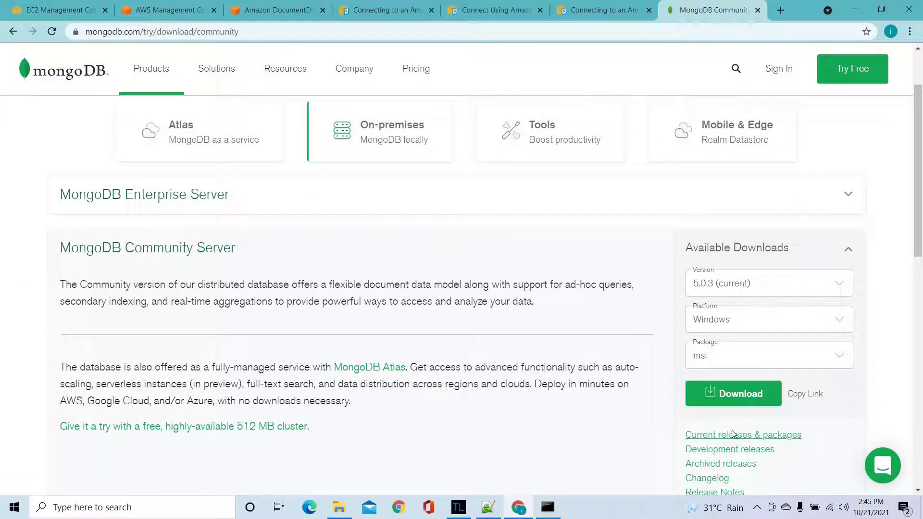
{"action": "left_click", "coordinate": [754, 403]}
- Expand the MongoDB Compass 1.28.4 download options under Tools, then return to DocumentDB
{"action": "scroll", "coordinate": [612, 363], "scroll_direction": "up", "scroll_amount": 1}
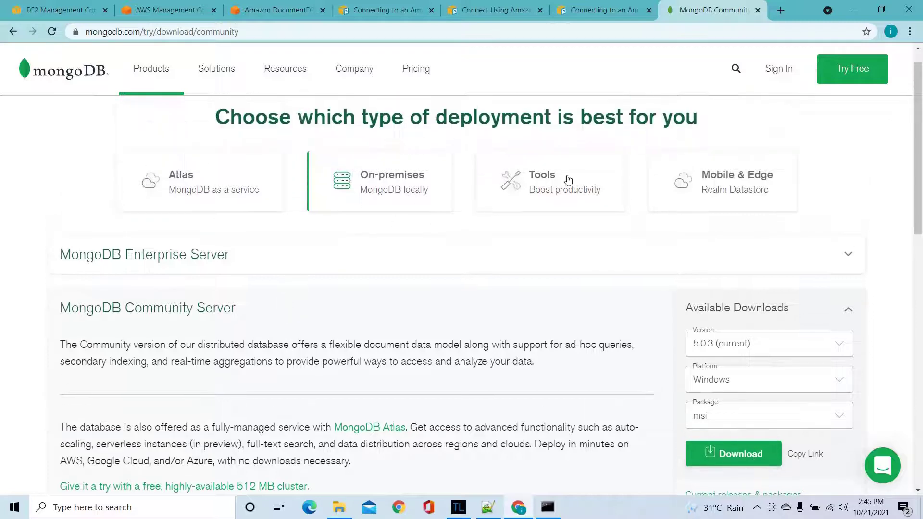
{"action": "left_click", "coordinate": [563, 181]}
{"action": "scroll", "coordinate": [176, 264], "scroll_direction": "down", "scroll_amount": 1}
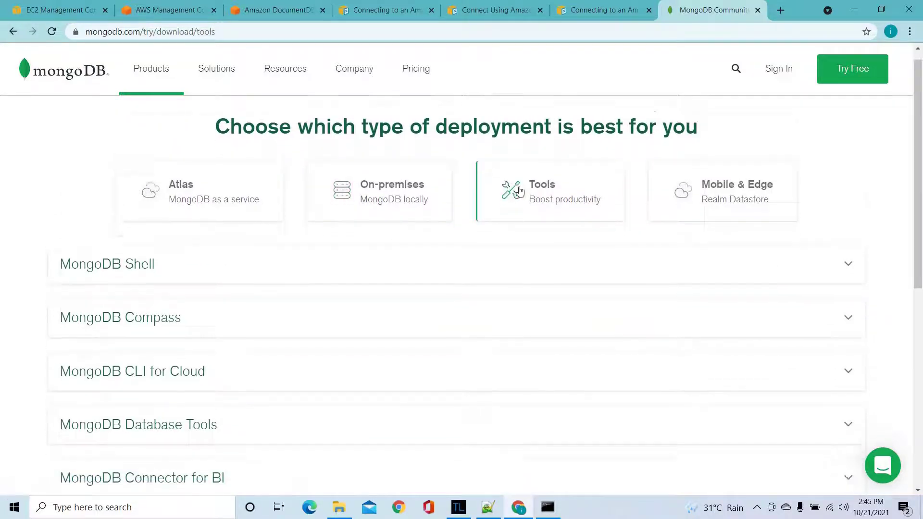
{"action": "left_click", "coordinate": [176, 264]}
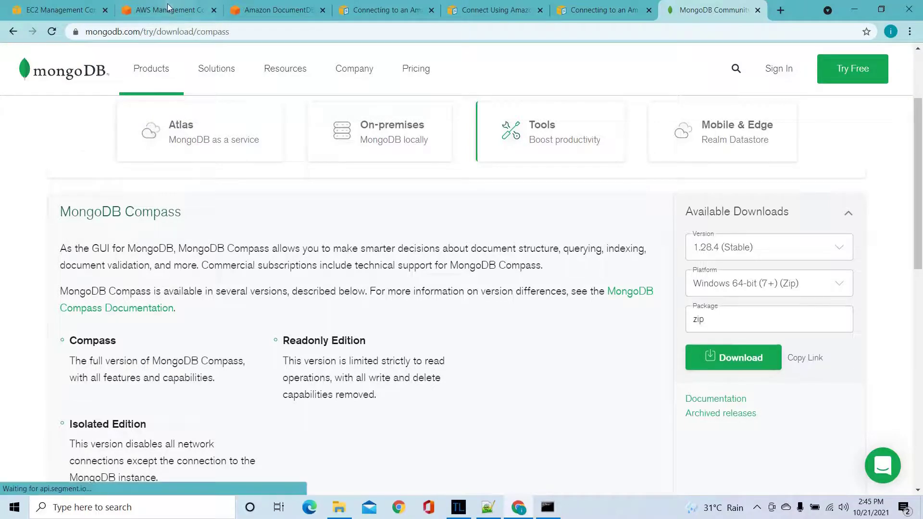
{"action": "left_click", "coordinate": [250, 13]}
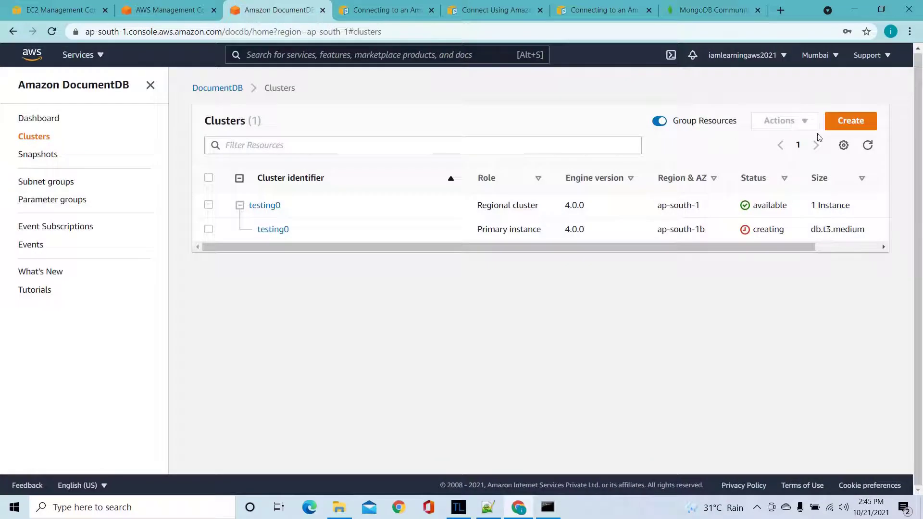
- Refresh testing0's status twice, then view the Apache security group sg-0dbb499ceb8d8e288 in EC2
{"action": "left_click", "coordinate": [869, 145]}
{"action": "left_click", "coordinate": [867, 145]}
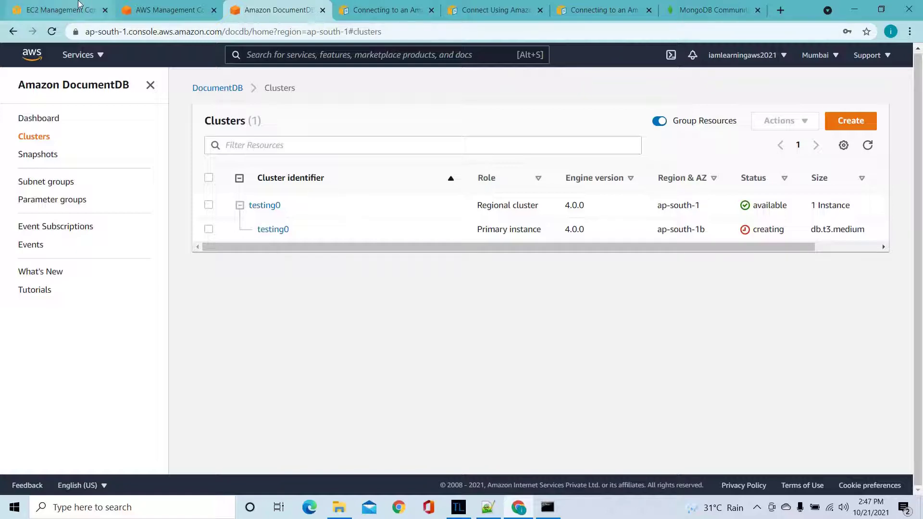
{"action": "left_click", "coordinate": [60, 10]}
{"action": "scroll", "coordinate": [49, 284], "scroll_direction": "down", "scroll_amount": 4}
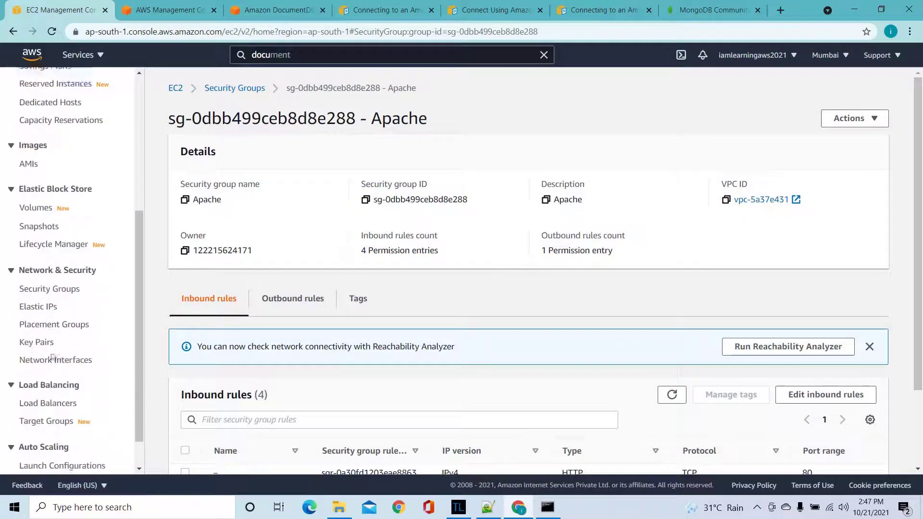
- Inspect the default security group's inbound rules, checking the port 27017 rule's source group
{"action": "left_click", "coordinate": [43, 283]}
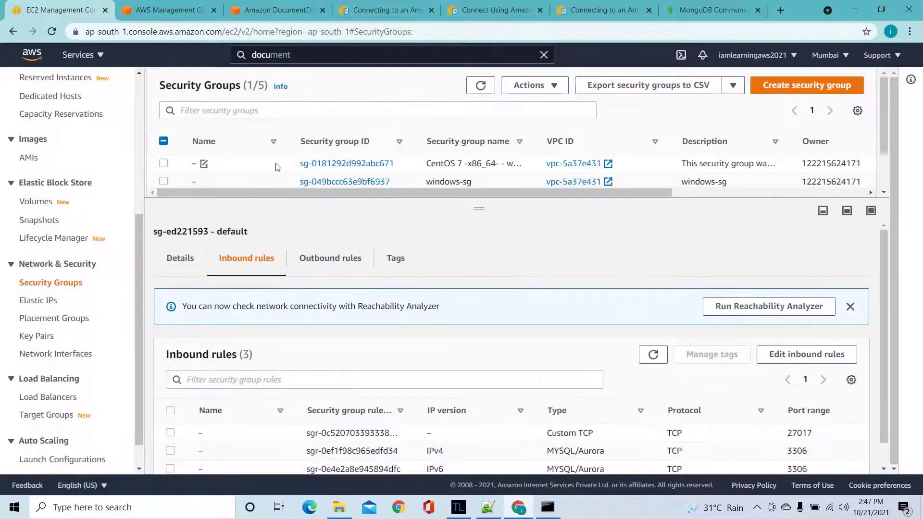
{"action": "scroll", "coordinate": [277, 167], "scroll_direction": "down", "scroll_amount": 2}
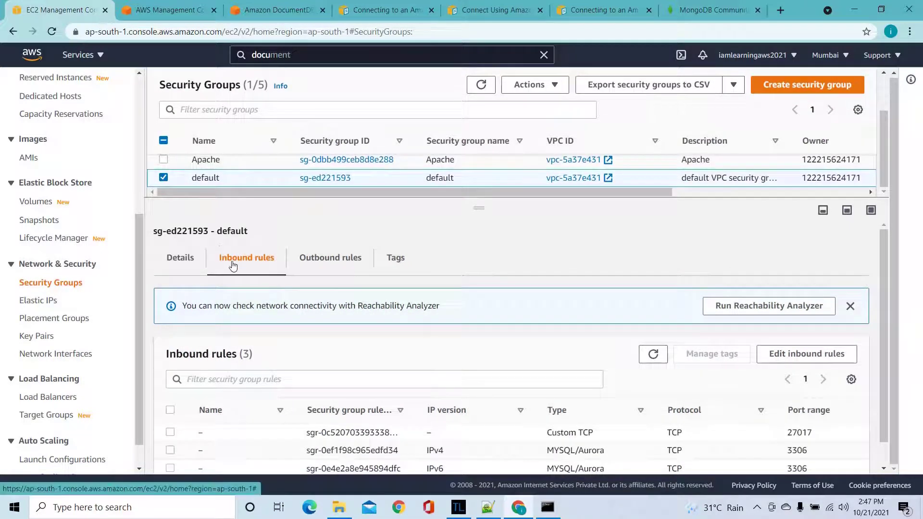
{"action": "left_click", "coordinate": [830, 361]}
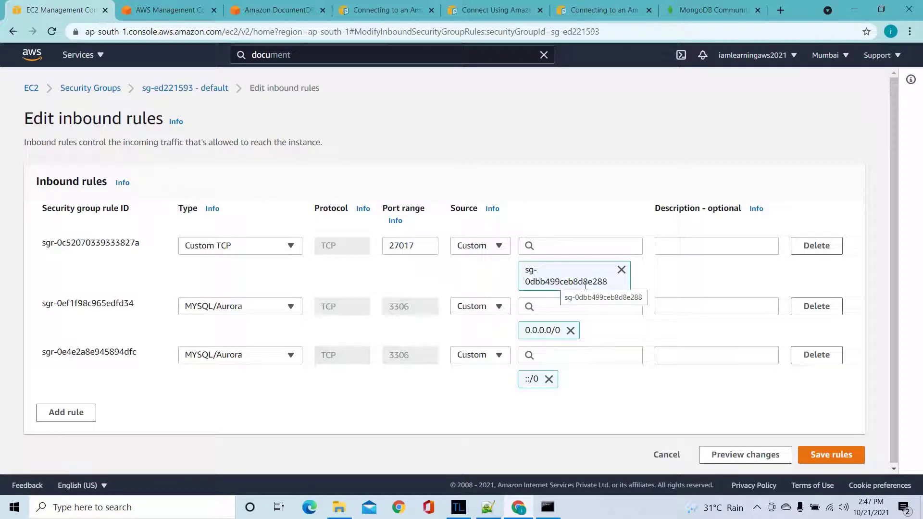
{"action": "left_click_drag", "start_coordinate": [527, 271], "coordinate": [589, 279]}
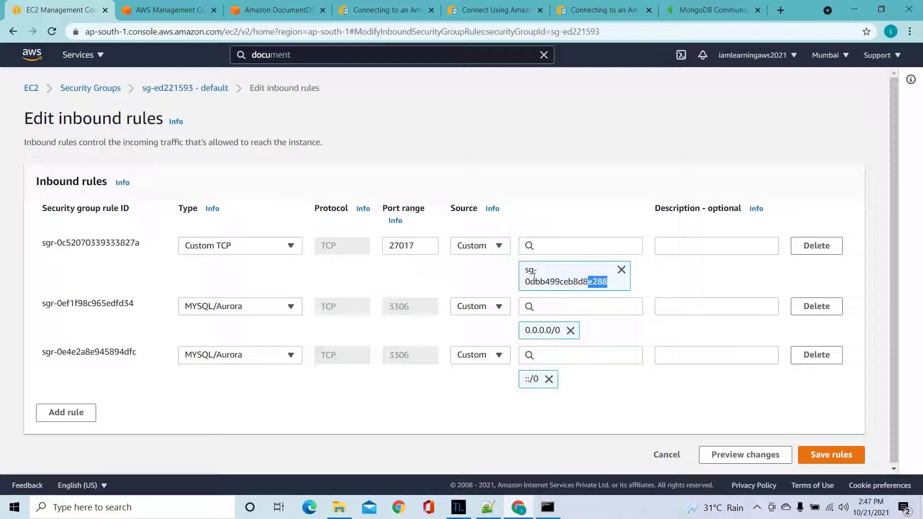
{"action": "left_click_drag", "start_coordinate": [524, 273], "coordinate": [555, 277]}
{"action": "left_click", "coordinate": [592, 278]}
{"action": "left_click", "coordinate": [141, 12]}
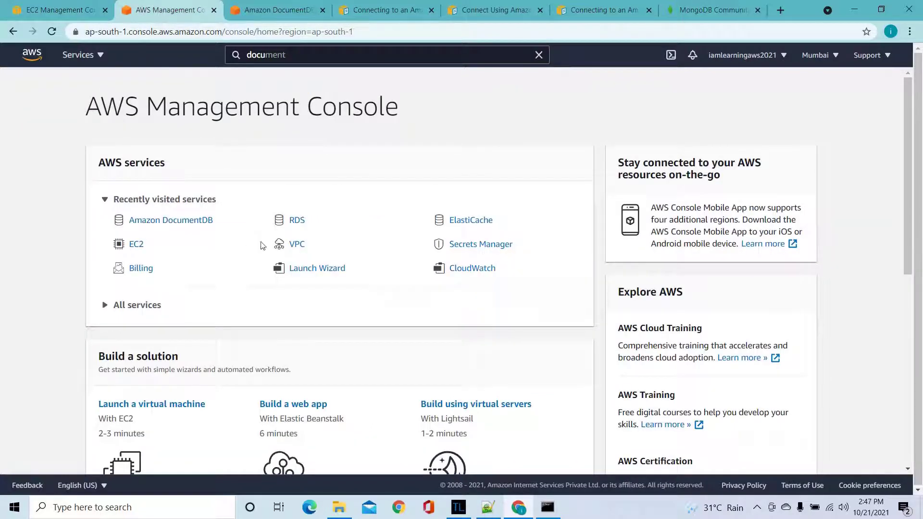
- Look up the Test EC2 instance's security group on its Security details
{"action": "left_click", "coordinate": [137, 245]}
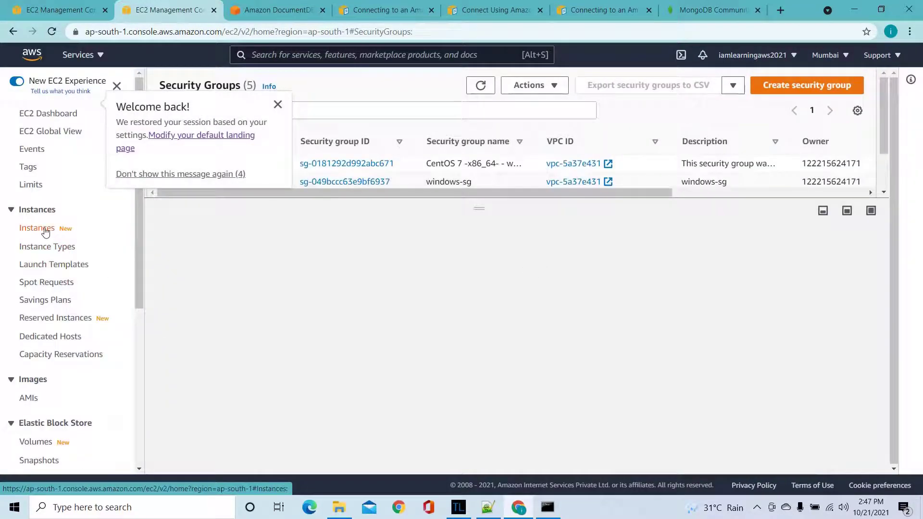
{"action": "left_click", "coordinate": [45, 227]}
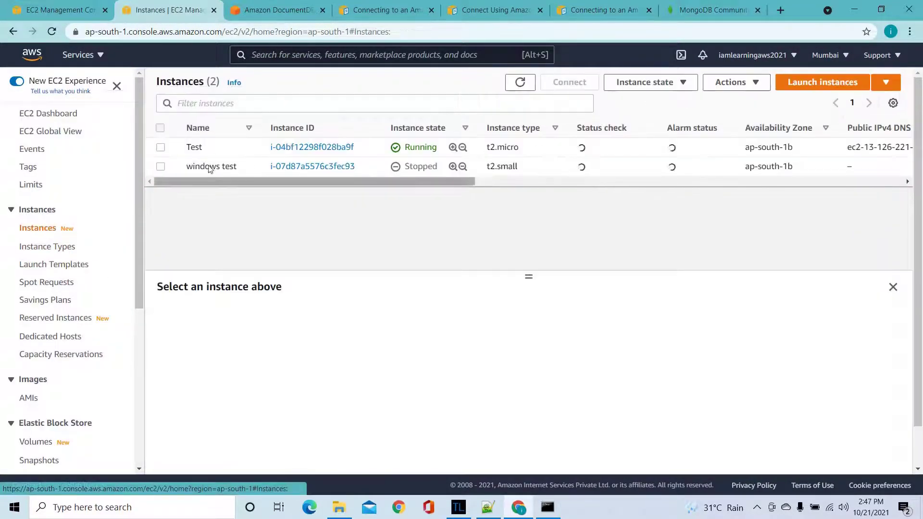
{"action": "left_click", "coordinate": [161, 147]}
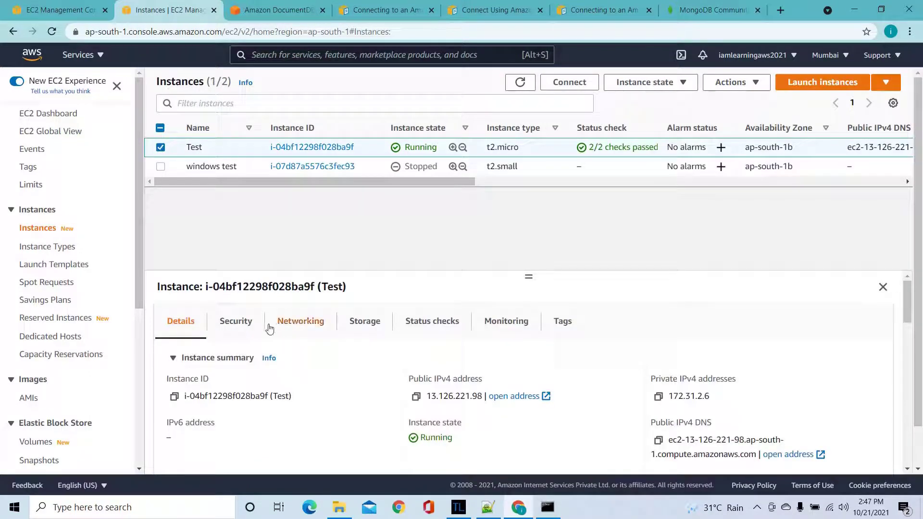
{"action": "left_click", "coordinate": [242, 323]}
{"action": "scroll", "coordinate": [269, 406], "scroll_direction": "down", "scroll_amount": 1}
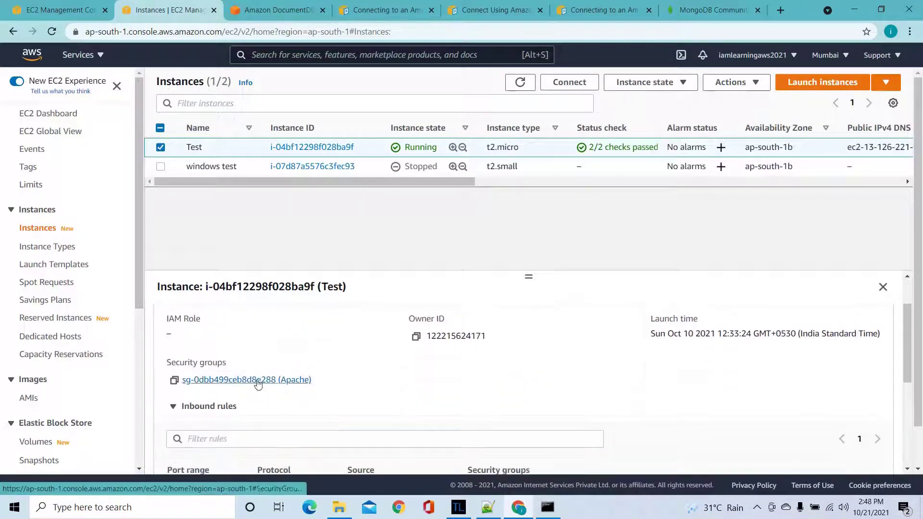
{"action": "scroll", "coordinate": [260, 382], "scroll_direction": "up", "scroll_amount": 1}
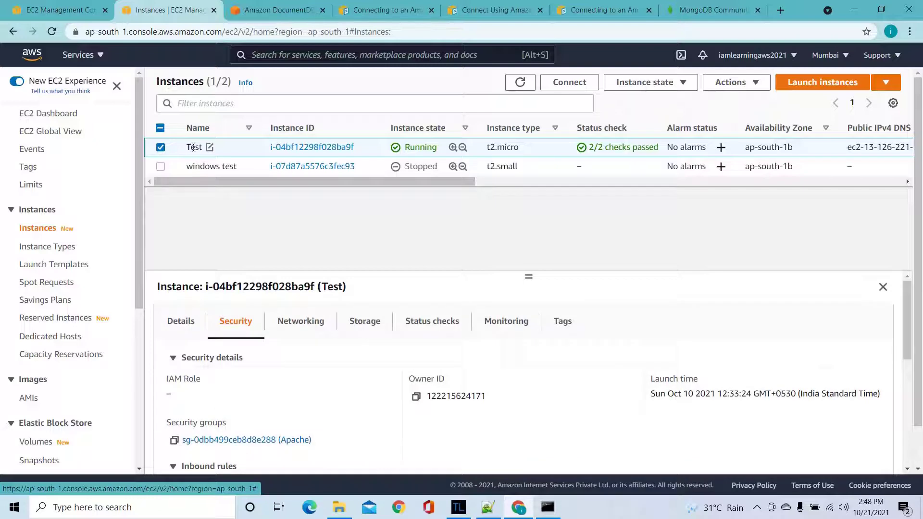
{"action": "scroll", "coordinate": [298, 363], "scroll_direction": "down", "scroll_amount": 1}
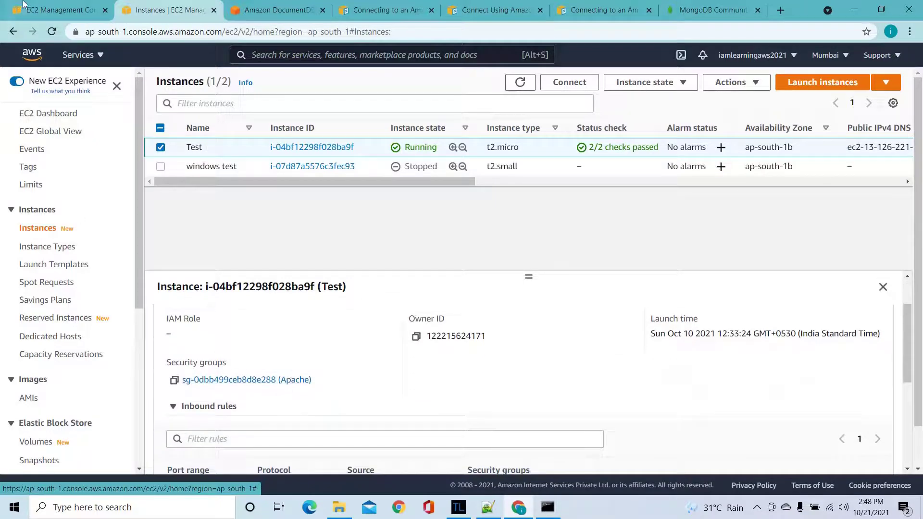
- Refresh the DocumentDB clusters list until testing0 shows as available
{"action": "left_click", "coordinate": [22, 4]}
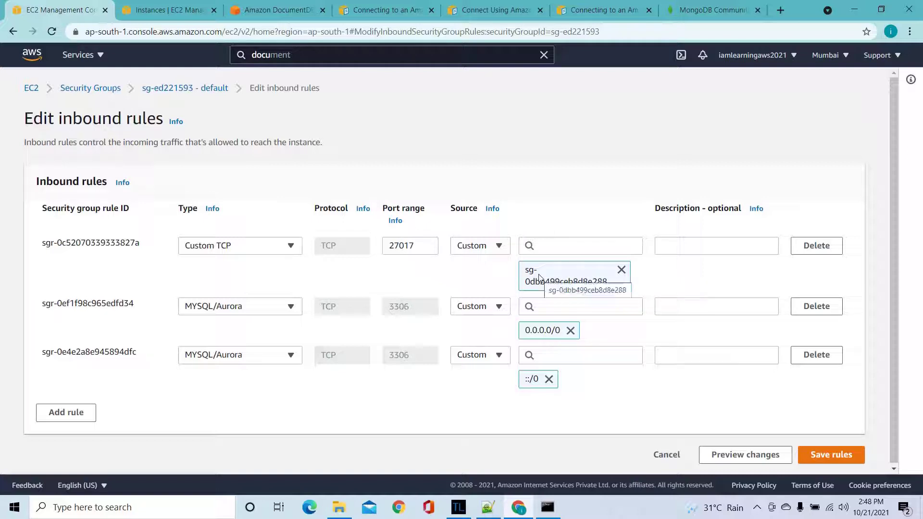
{"action": "left_click", "coordinate": [276, 10]}
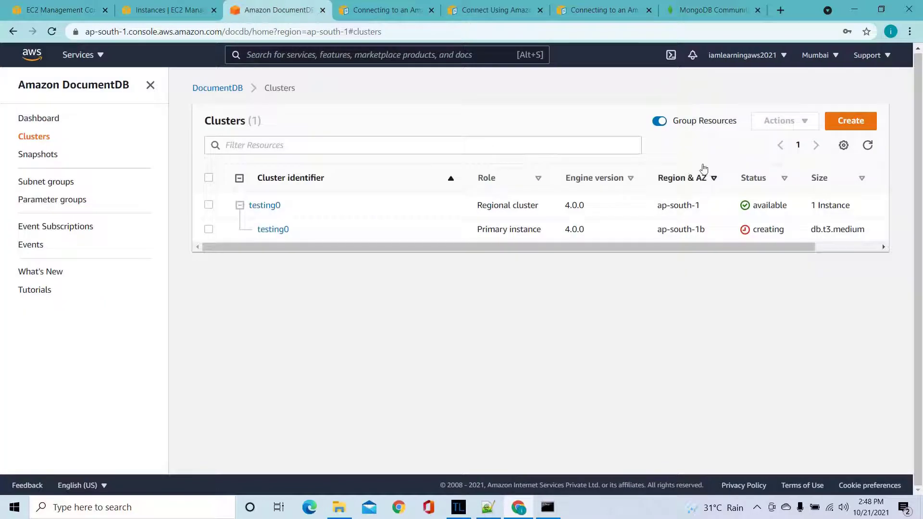
{"action": "left_click", "coordinate": [870, 147]}
{"action": "left_click", "coordinate": [872, 147]}
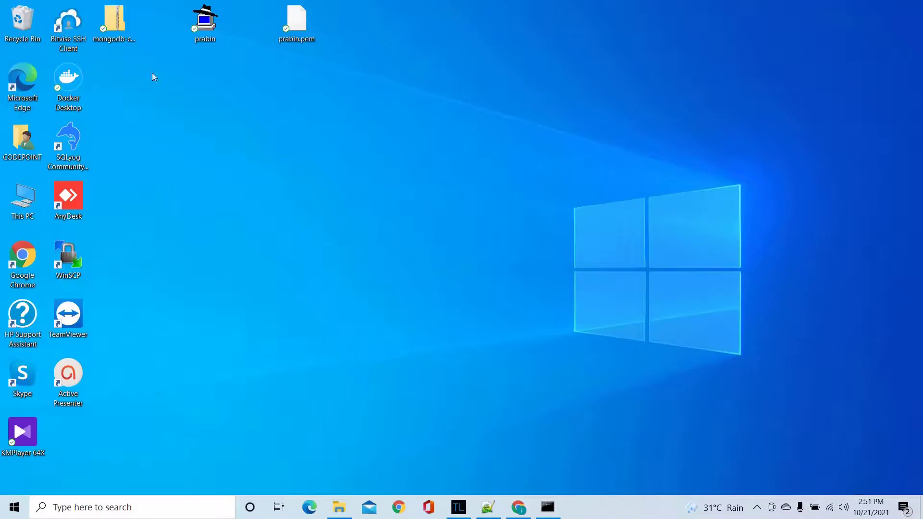
- Launch MongoDBCompass from the mongodb-compass-1.28.4-win32-x64 folder and close the Explorer window
{"action": "double_click", "coordinate": [114, 20]}
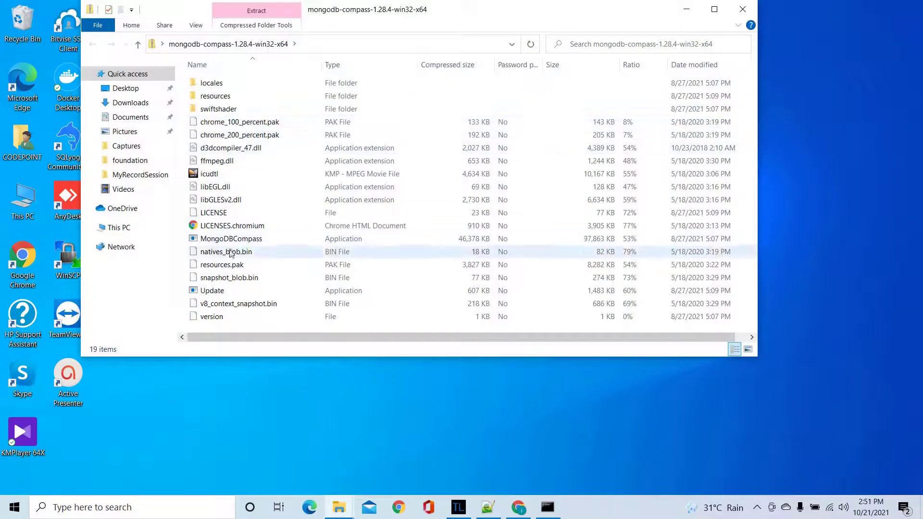
{"action": "double_click", "coordinate": [250, 254]}
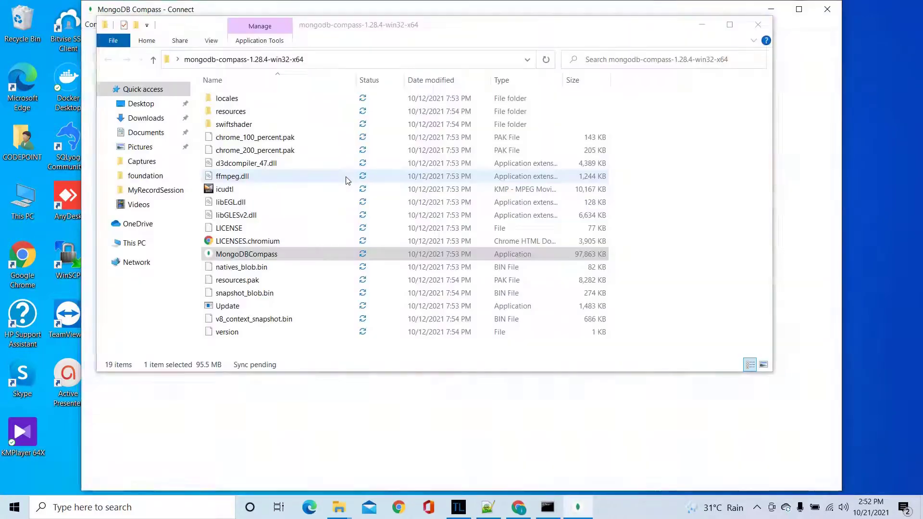
{"action": "left_click", "coordinate": [758, 25]}
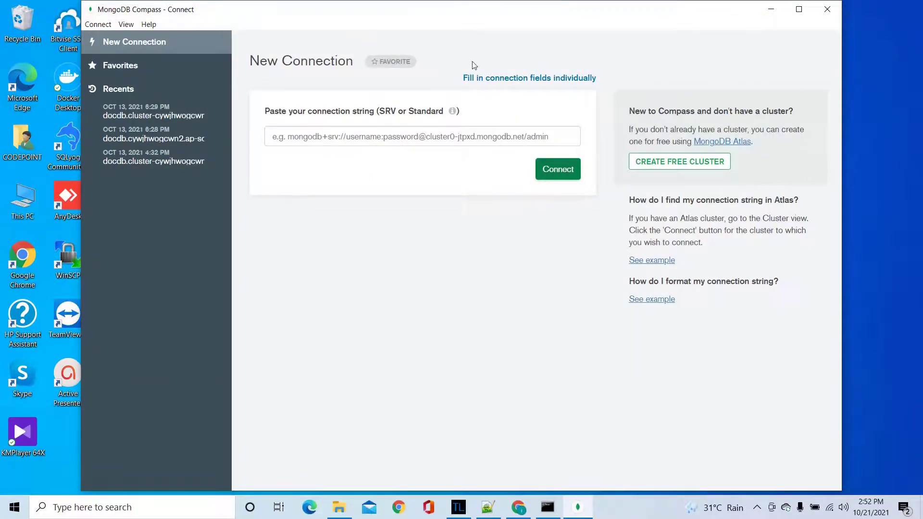
- Switch to individual connection fields and copy the testing0 cluster hostname from DocumentDB
{"action": "left_click", "coordinate": [497, 80]}
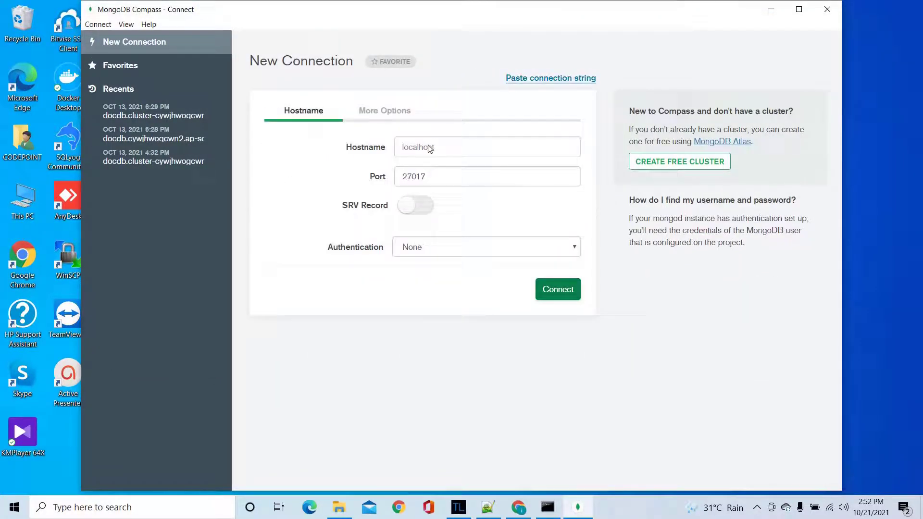
{"action": "left_click", "coordinate": [447, 148]}
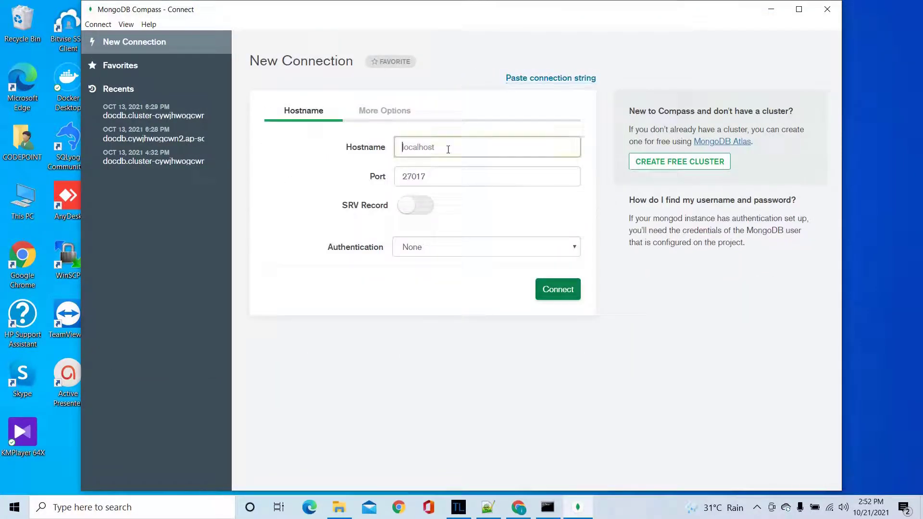
{"action": "left_click", "coordinate": [520, 511]}
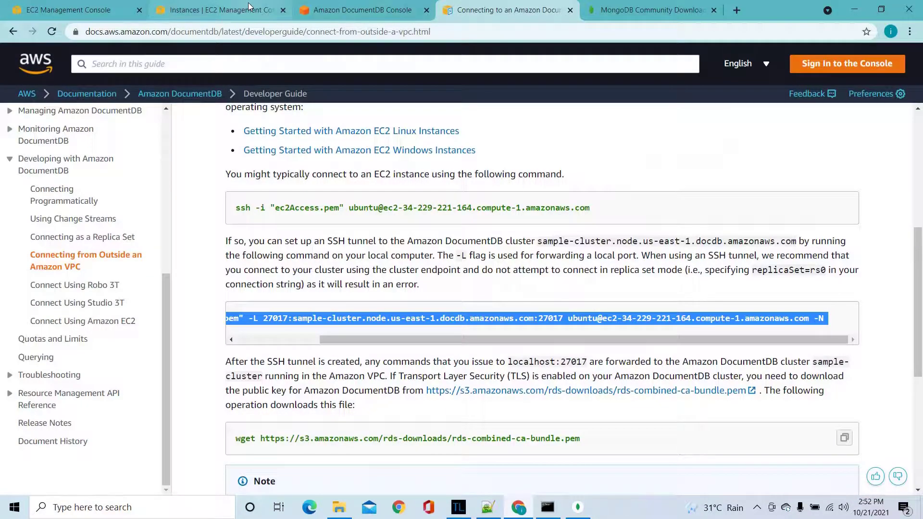
{"action": "left_click", "coordinate": [253, 7]}
{"action": "left_click", "coordinate": [31, 6]}
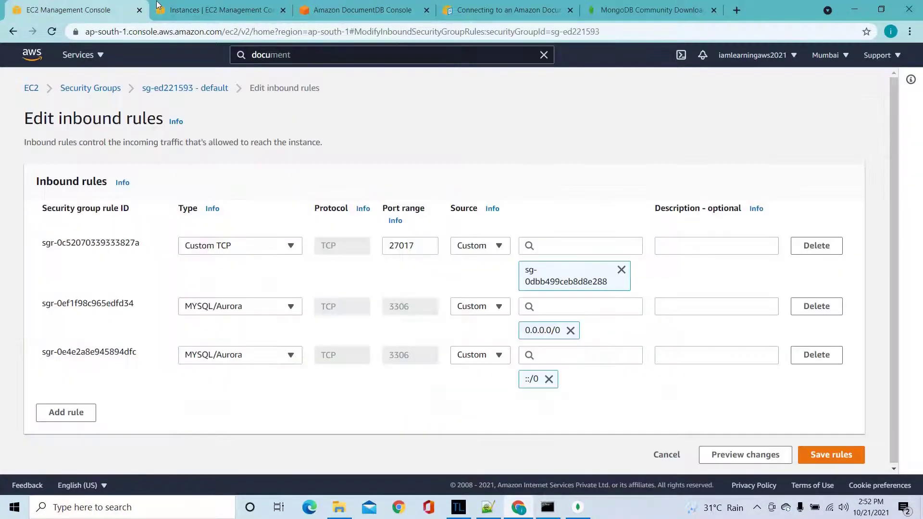
{"action": "left_click", "coordinate": [364, 6]}
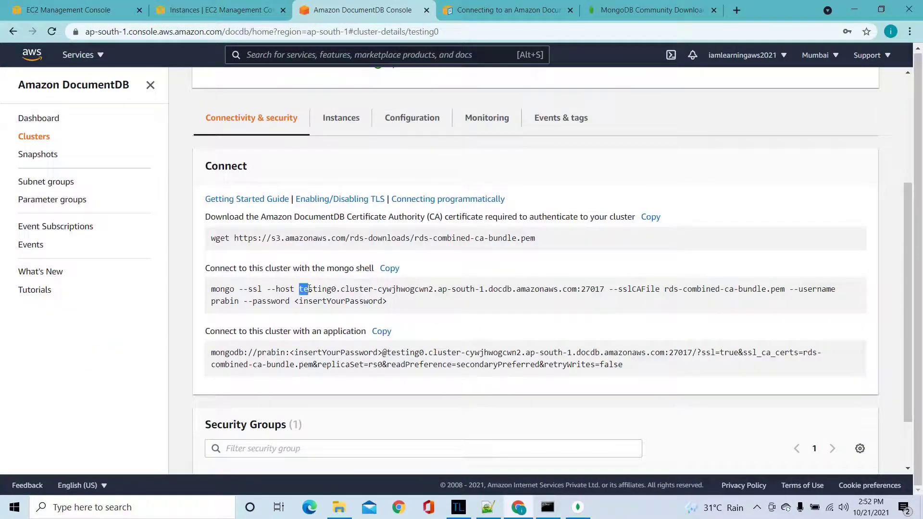
{"action": "left_click_drag", "start_coordinate": [309, 288], "coordinate": [570, 294]}
{"action": "right_click", "coordinate": [568, 295]}
{"action": "left_click", "coordinate": [566, 296]}
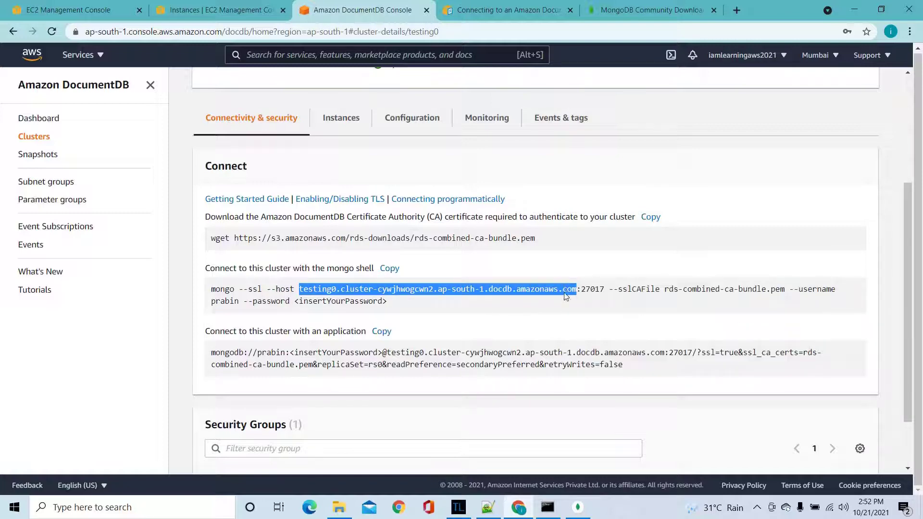
- Paste the testing0 cluster hostname into Compass's Hostname field
{"action": "left_click", "coordinate": [547, 507]}
{"action": "left_click", "coordinate": [578, 507]}
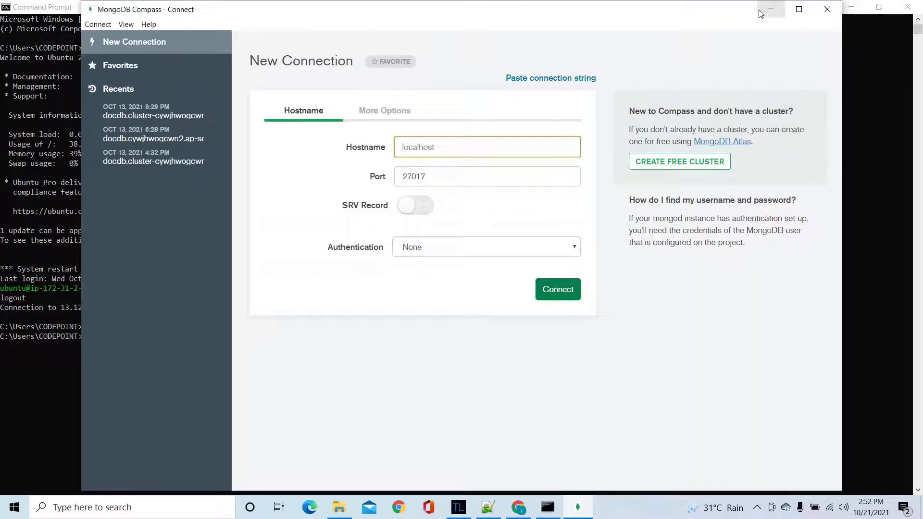
{"action": "left_click", "coordinate": [761, 14]}
{"action": "left_click", "coordinate": [548, 510]}
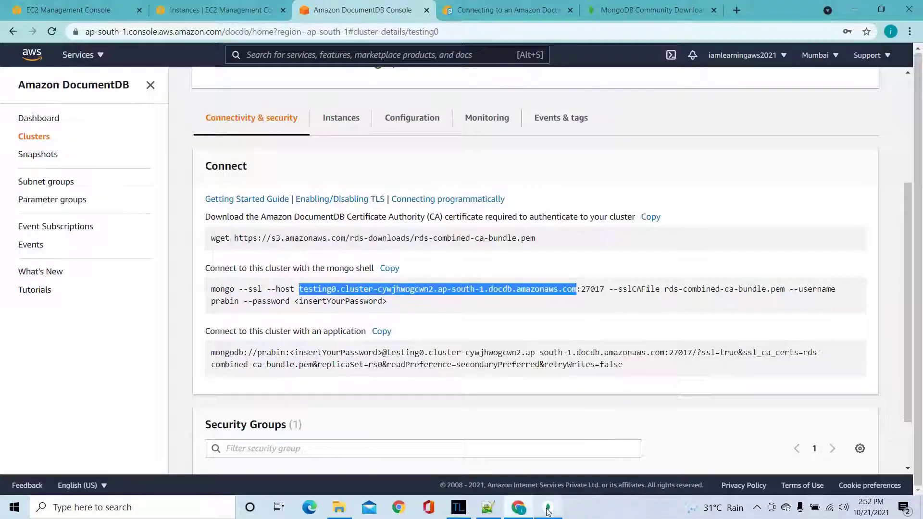
{"action": "left_click", "coordinate": [548, 508]}
{"action": "key", "text": "ctrl+v"}
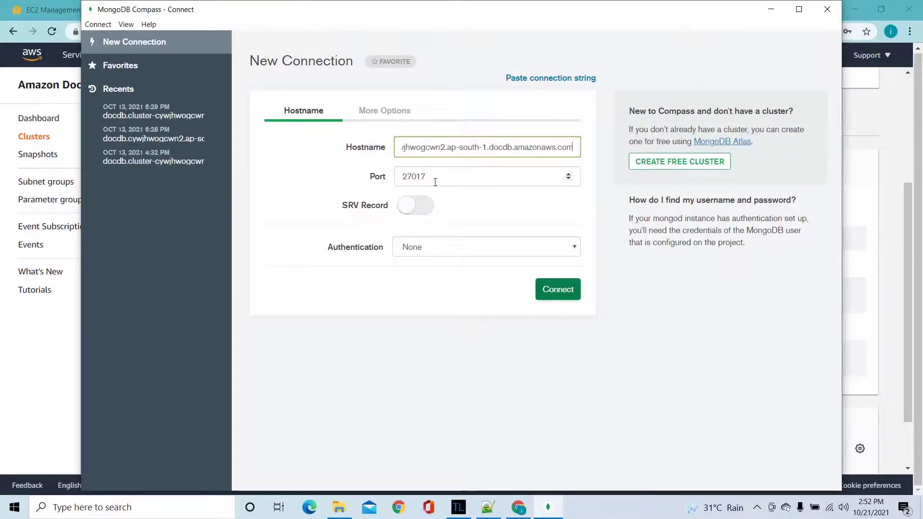
- Set authentication to Username / Password and enter the database username and password
{"action": "left_click", "coordinate": [415, 248]}
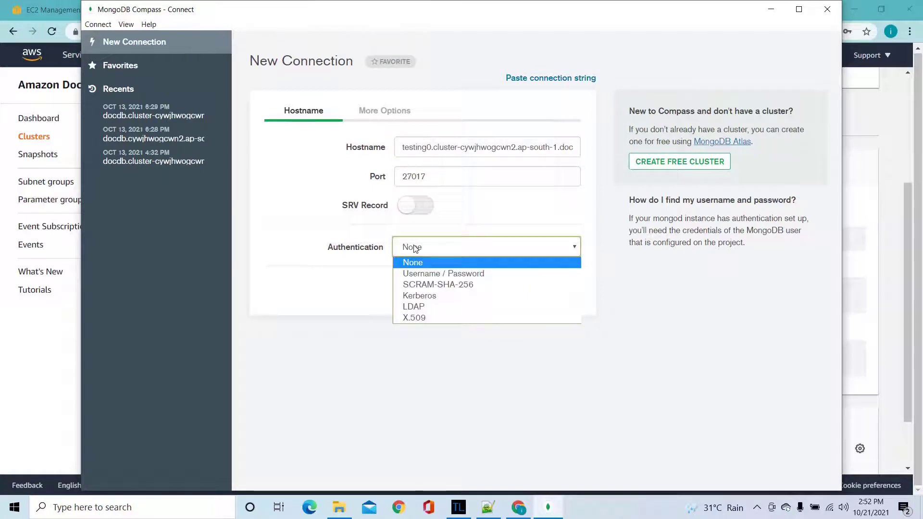
{"action": "left_click", "coordinate": [427, 273]}
{"action": "left_click", "coordinate": [420, 277]}
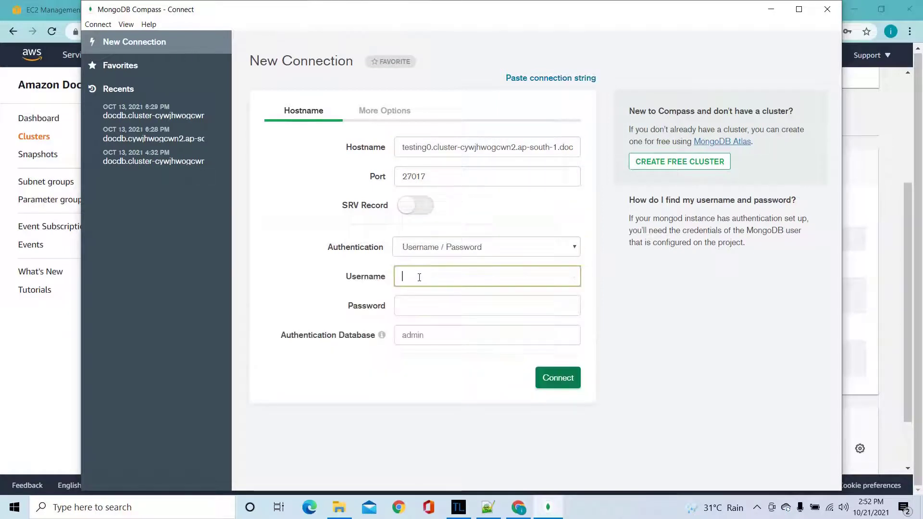
{"action": "left_click", "coordinate": [404, 311]}
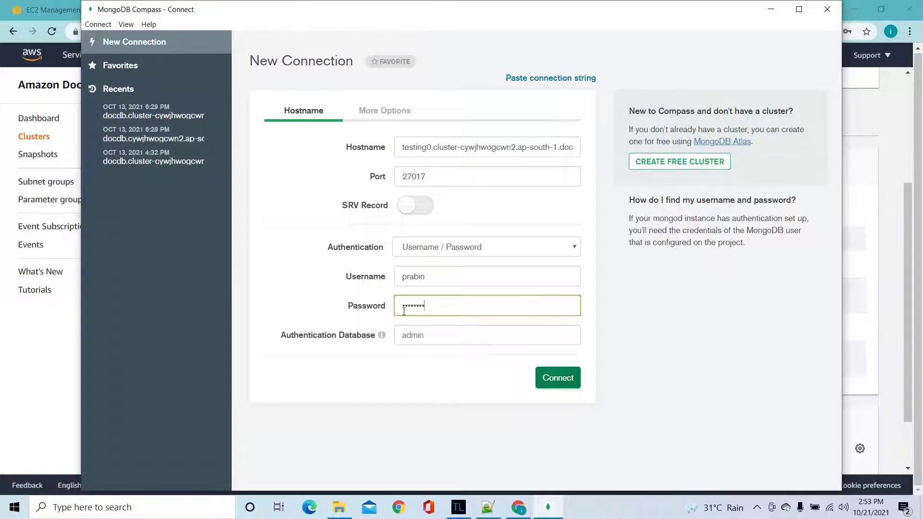
{"action": "left_click", "coordinate": [406, 336]}
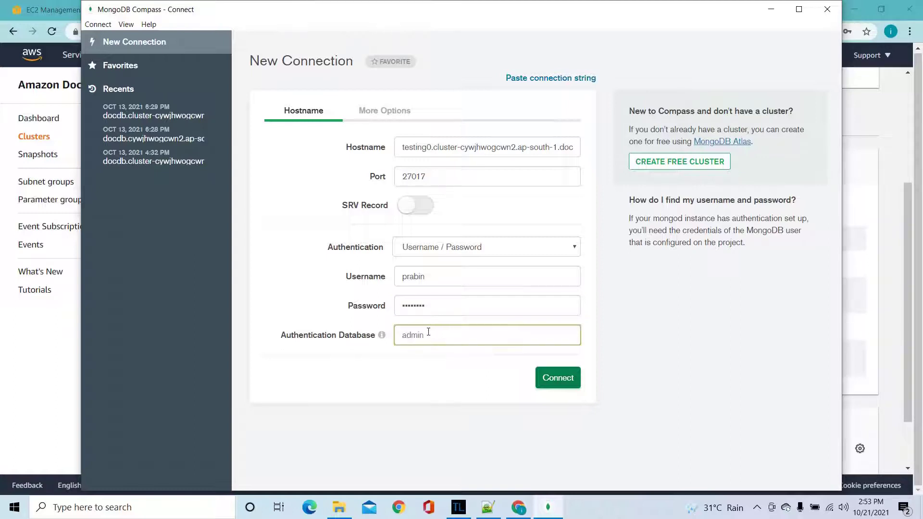
- Under More Options, set SSL to Unvalidated (insecure), keeping Read Preference as Primary
{"action": "left_click", "coordinate": [379, 112]}
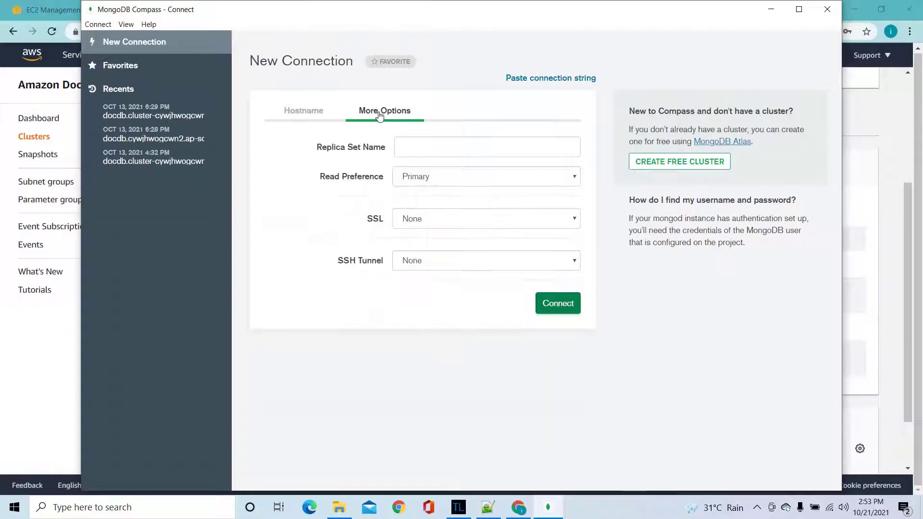
{"action": "left_click", "coordinate": [431, 179]}
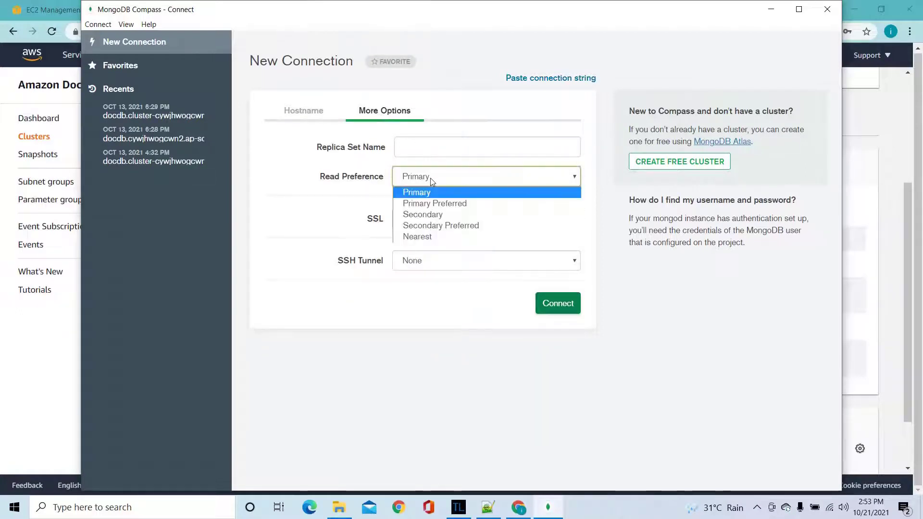
{"action": "left_click", "coordinate": [431, 179]}
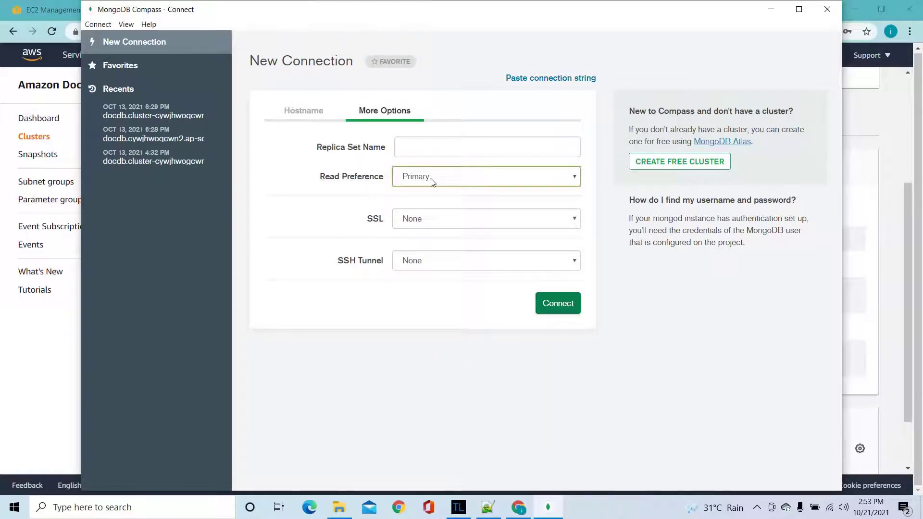
{"action": "left_click", "coordinate": [431, 179]}
{"action": "left_click", "coordinate": [432, 181]}
{"action": "left_click", "coordinate": [427, 222]}
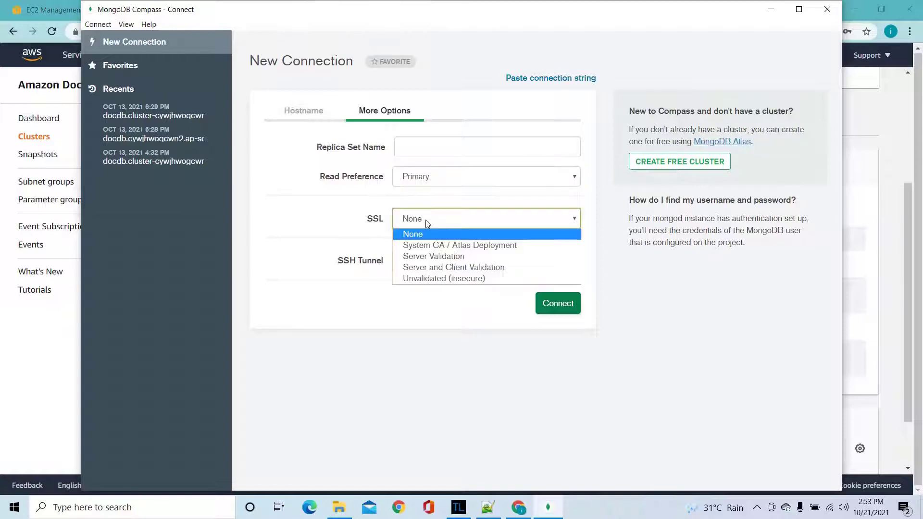
{"action": "left_click", "coordinate": [443, 279]}
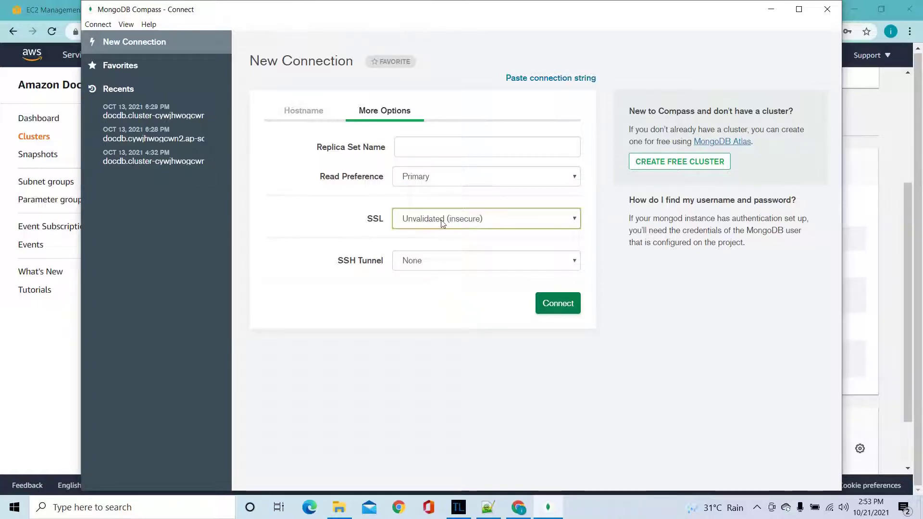
- Set the SSH Tunnel to Use Identity File
{"action": "left_click", "coordinate": [428, 264]}
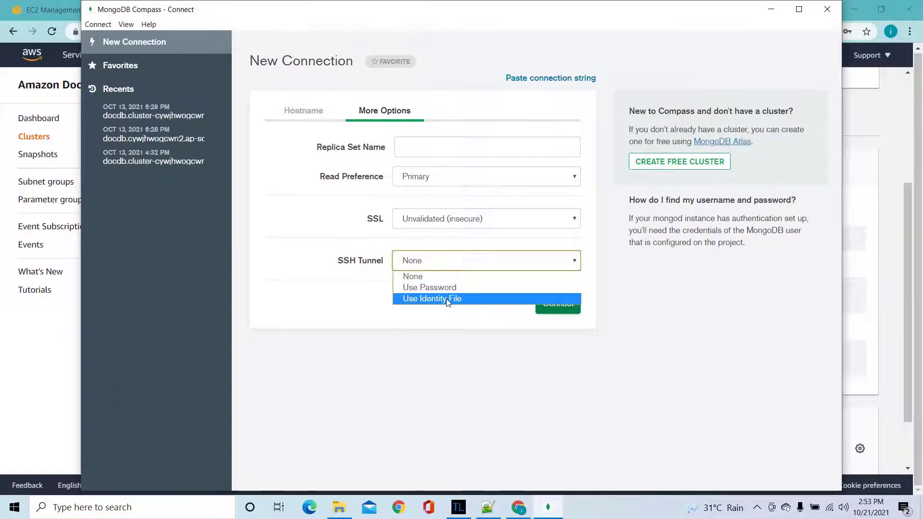
{"action": "left_click", "coordinate": [446, 301]}
{"action": "left_click", "coordinate": [426, 258]}
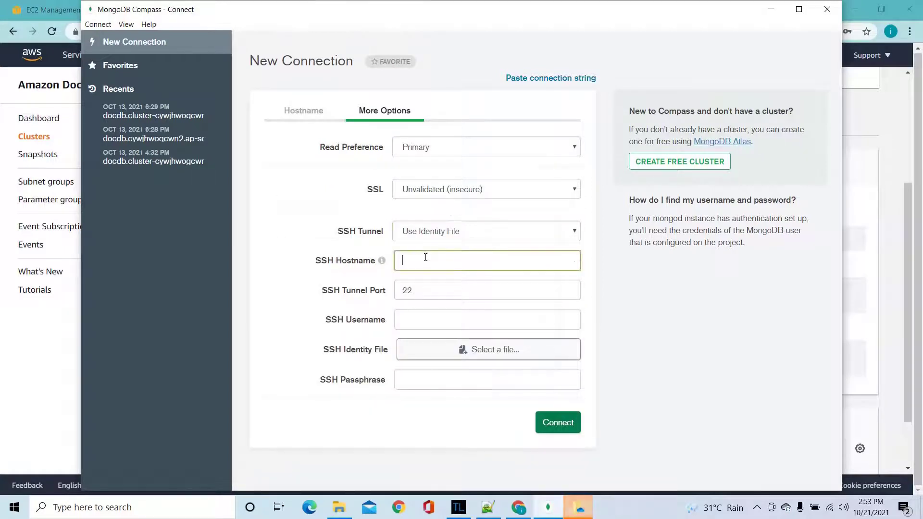
- Copy the Test instance's public IPv4 address, 13.126.221.98, from the EC2 Instances page
{"action": "left_click", "coordinate": [519, 508]}
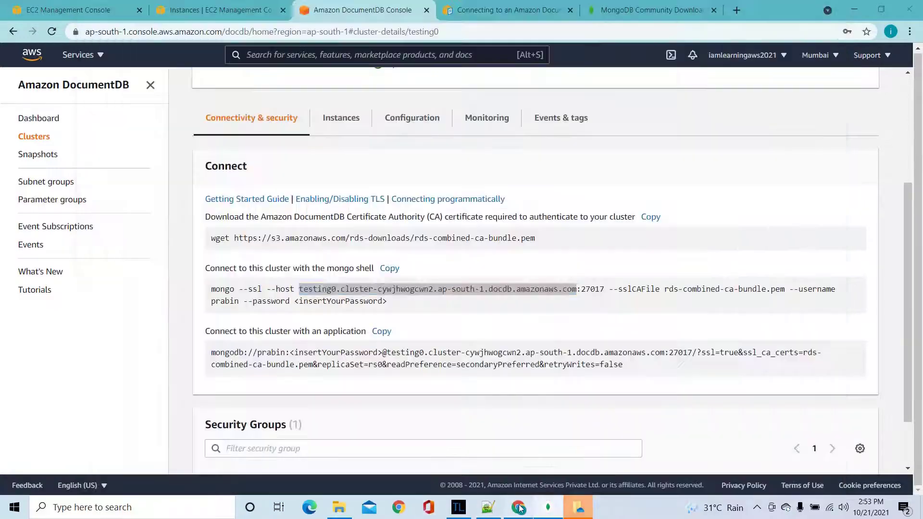
{"action": "left_click", "coordinate": [67, 9]}
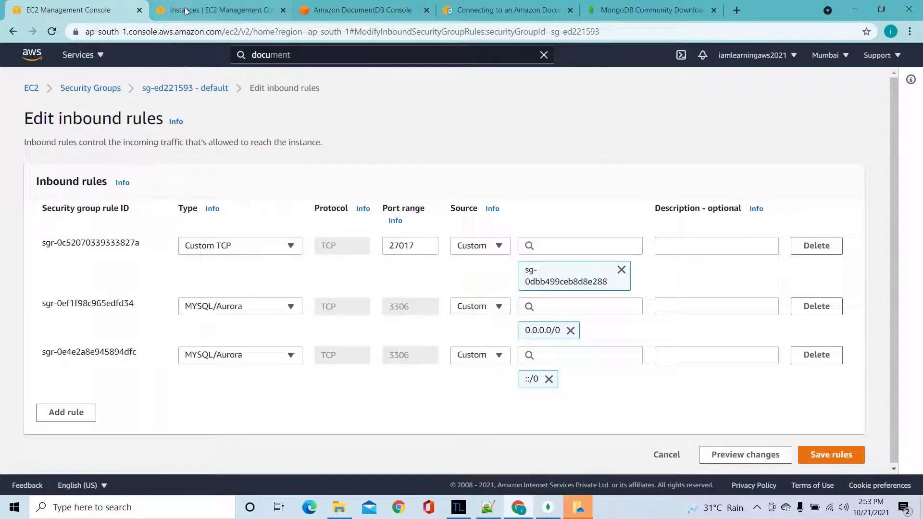
{"action": "left_click", "coordinate": [186, 11]}
{"action": "left_click_drag", "start_coordinate": [219, 184], "coordinate": [241, 191]}
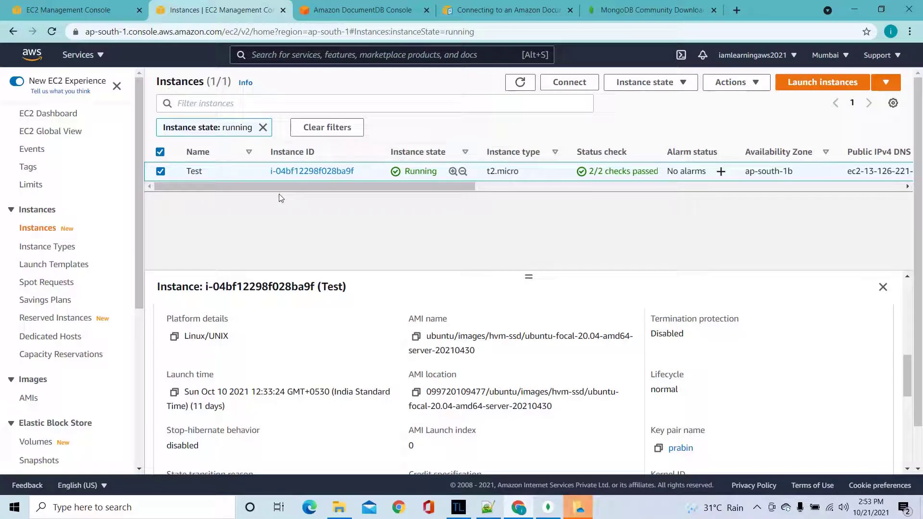
{"action": "left_click", "coordinate": [888, 289]}
{"action": "left_click", "coordinate": [161, 174]}
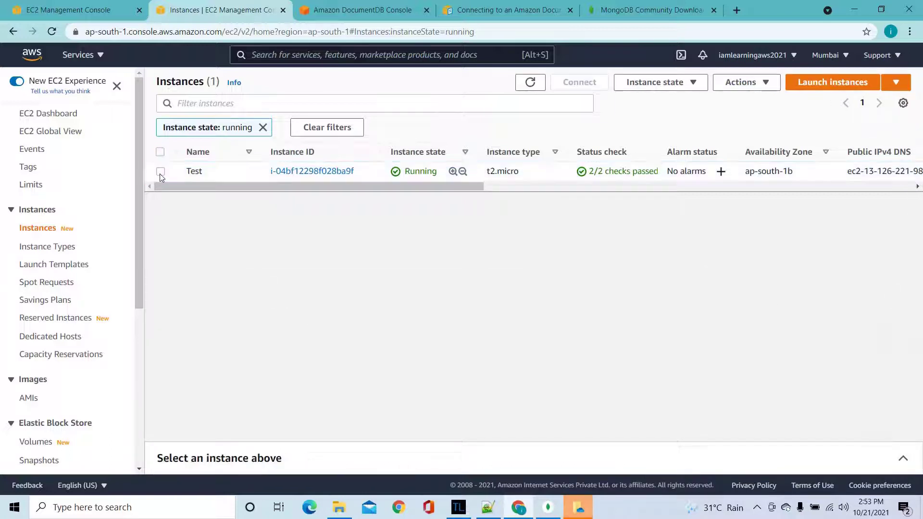
{"action": "left_click", "coordinate": [161, 171]}
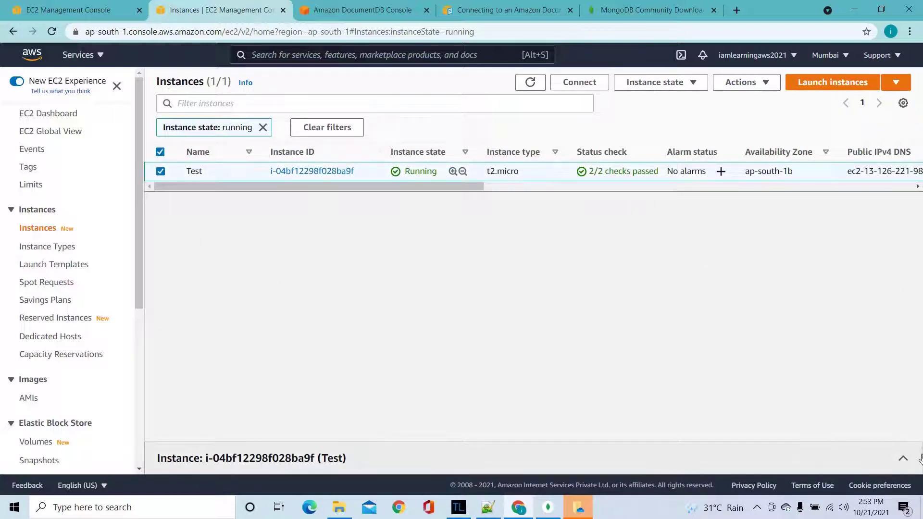
{"action": "left_click", "coordinate": [903, 458]}
{"action": "scroll", "coordinate": [320, 366], "scroll_direction": "up", "scroll_amount": 10}
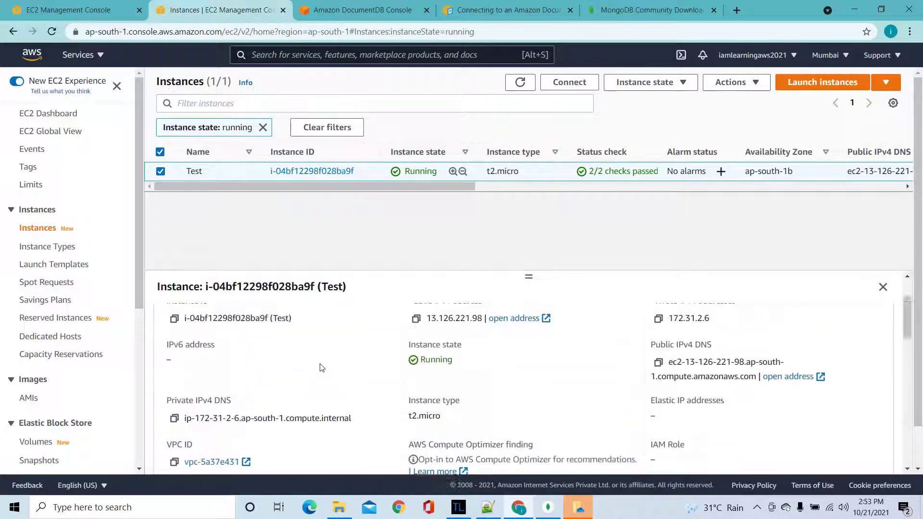
{"action": "left_click", "coordinate": [416, 396]}
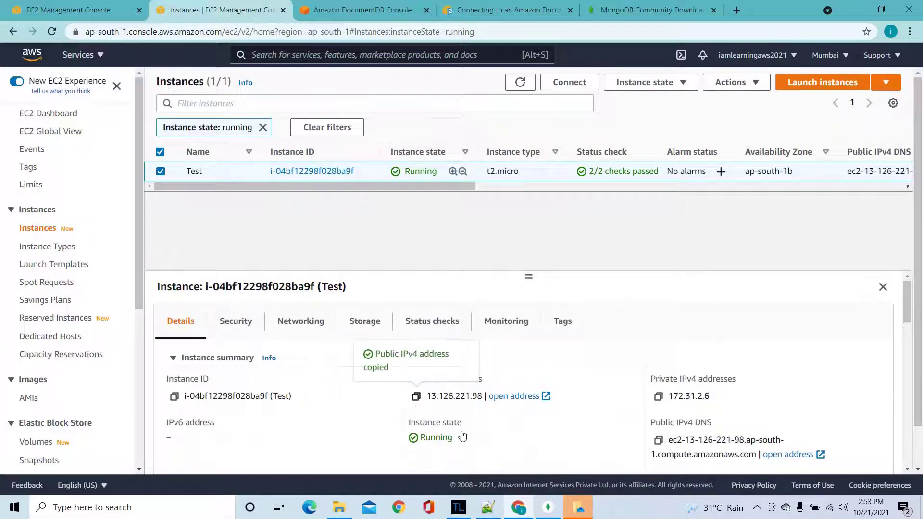
{"action": "left_click", "coordinate": [578, 506]}
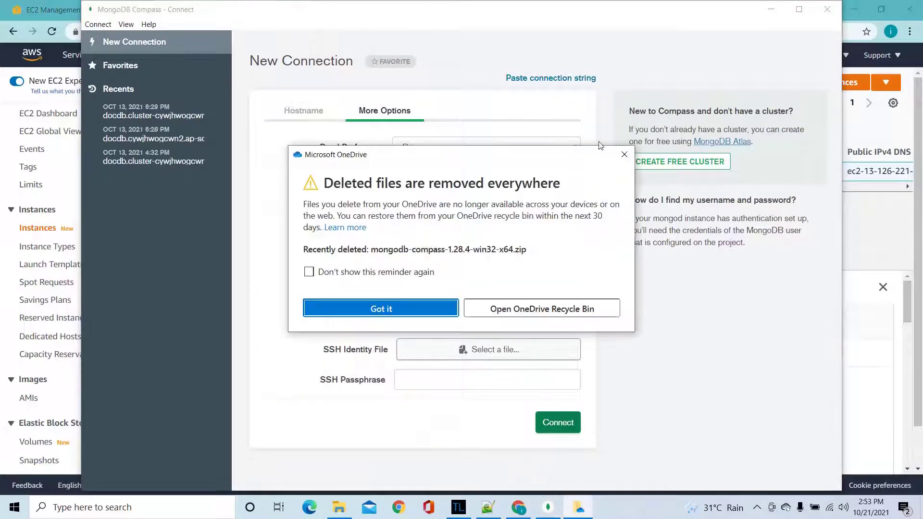
- Dismiss the OneDrive notice and enter SSH hostname 13.126.221.98 and username ubuntu
{"action": "left_click", "coordinate": [620, 157]}
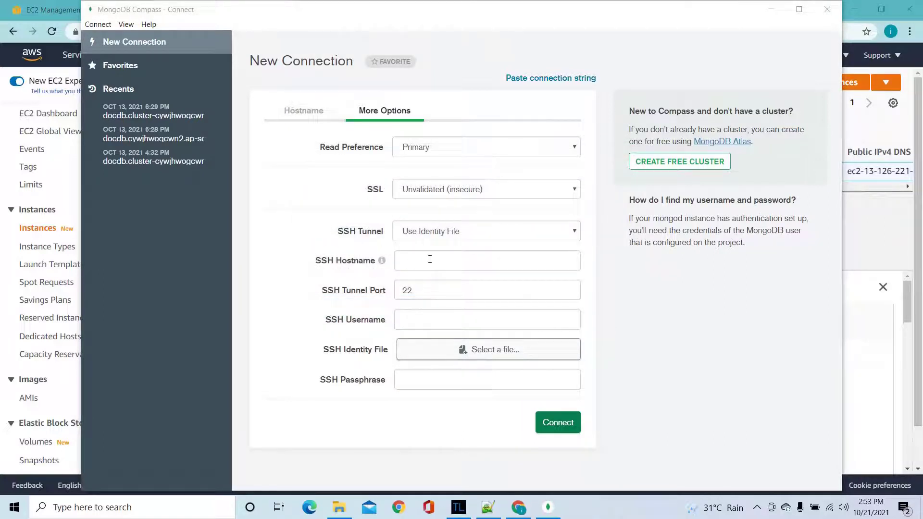
{"action": "left_click", "coordinate": [430, 260]}
{"action": "key", "text": "ctrl+v"}
{"action": "left_click", "coordinate": [417, 320]}
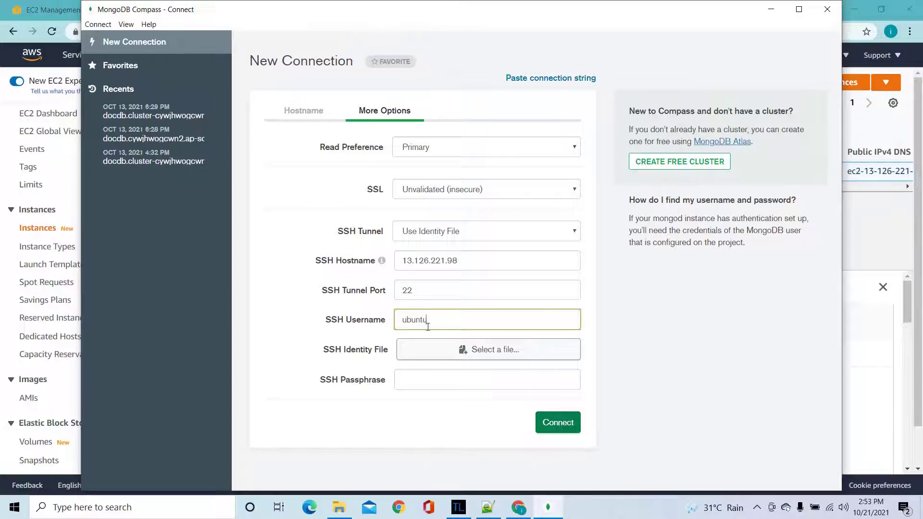
- Select the .pem key file on the Desktop as the SSH identity file
{"action": "left_click", "coordinate": [469, 349]}
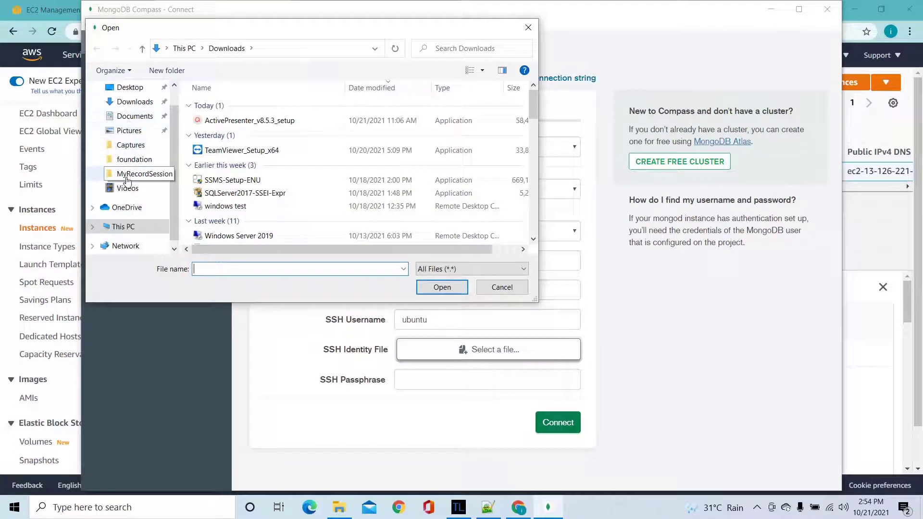
{"action": "scroll", "coordinate": [127, 180], "scroll_direction": "up", "scroll_amount": 1}
{"action": "left_click", "coordinate": [129, 111]}
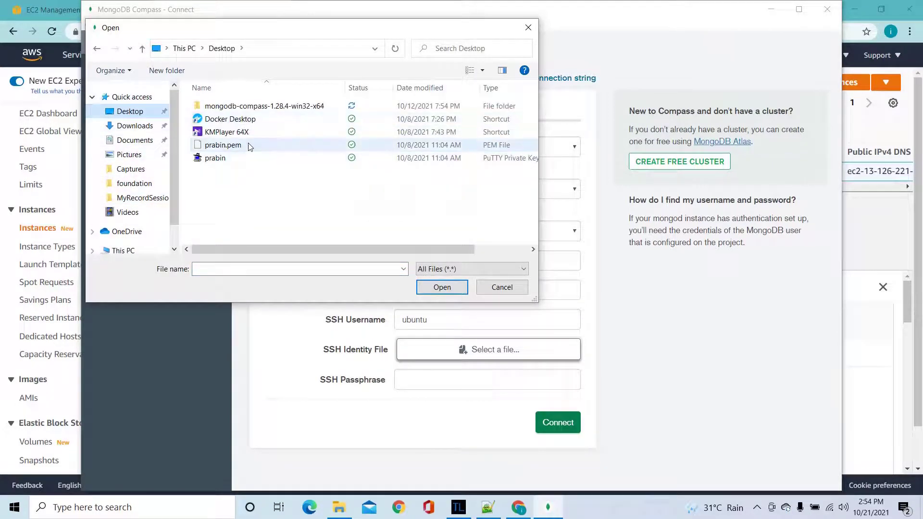
{"action": "left_click", "coordinate": [249, 146]}
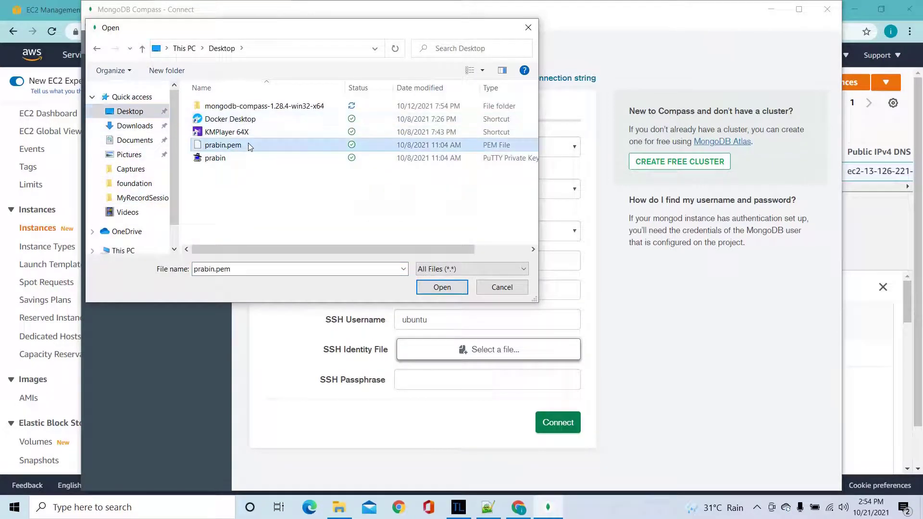
{"action": "left_click", "coordinate": [451, 289]}
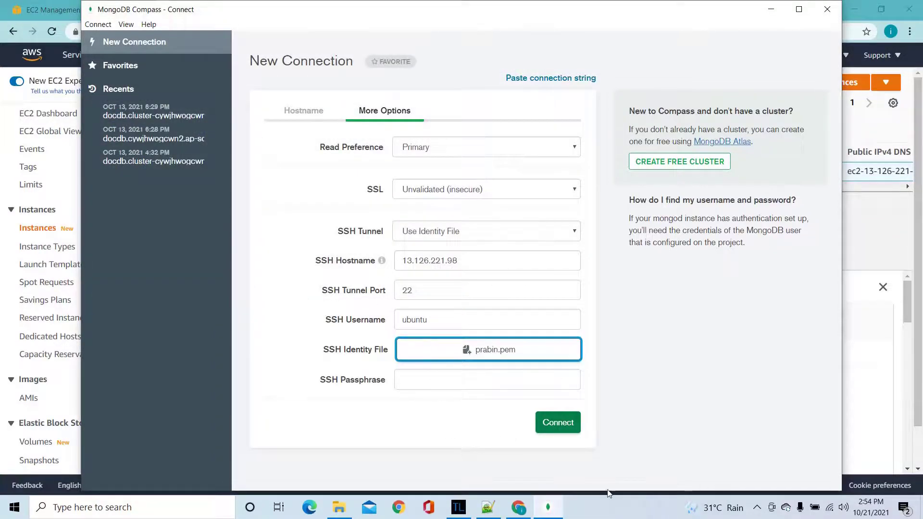
- Connect to testing0 through the SSH tunnel, continuing past the Non-Genuine MongoDB warning
{"action": "left_click", "coordinate": [556, 429]}
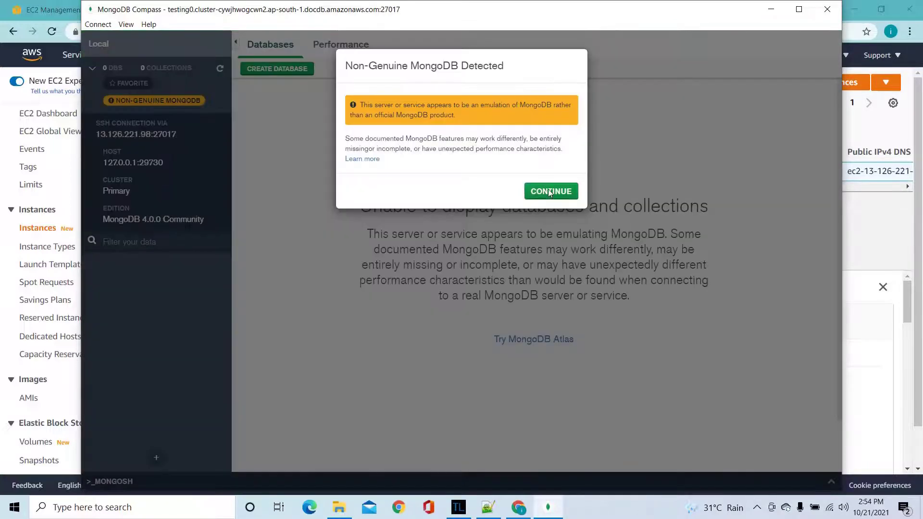
{"action": "left_click", "coordinate": [551, 193]}
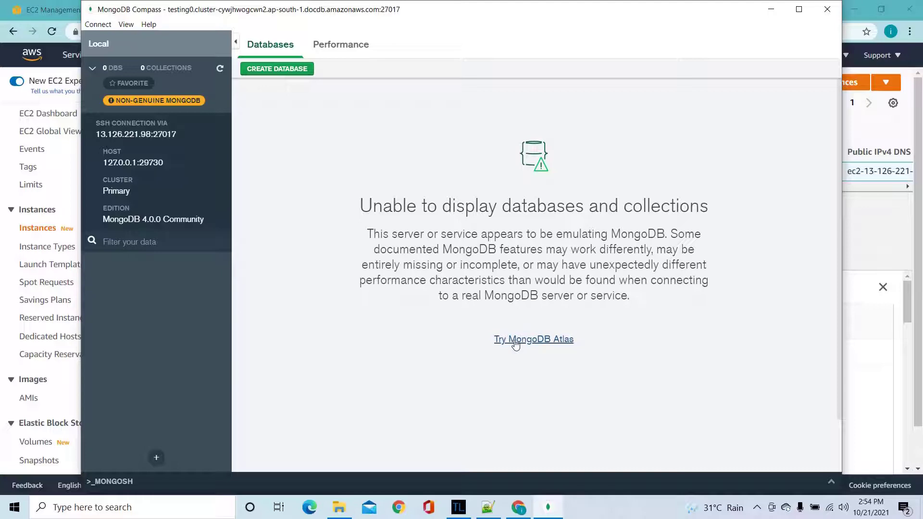
- Create database Test with collection Test, then open the empty Test collection
{"action": "left_click", "coordinate": [277, 69]}
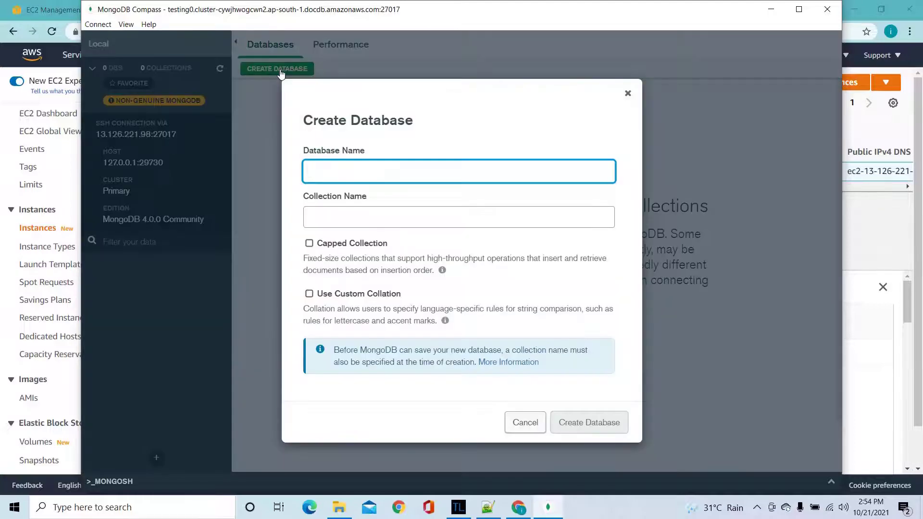
{"action": "type", "text": "Test"}
{"action": "left_click", "coordinate": [337, 222]}
{"action": "type", "text": "Tes"}
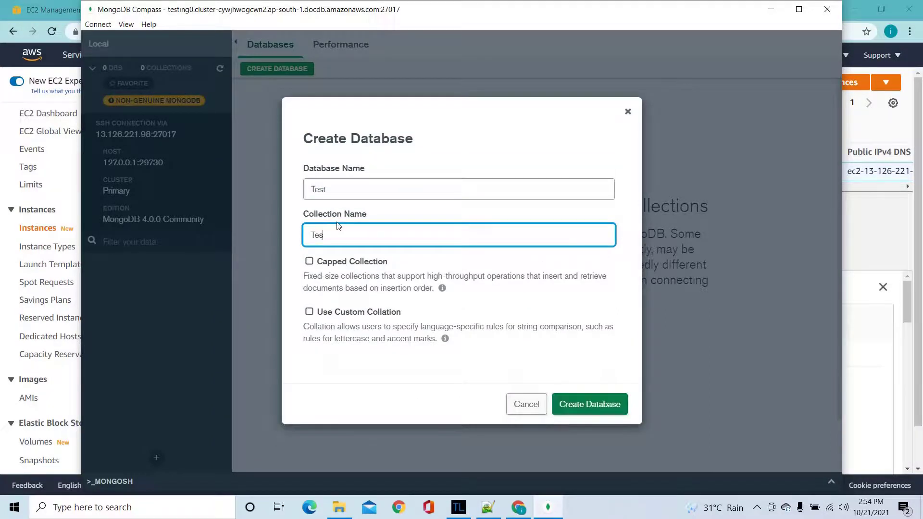
{"action": "left_click", "coordinate": [568, 412]}
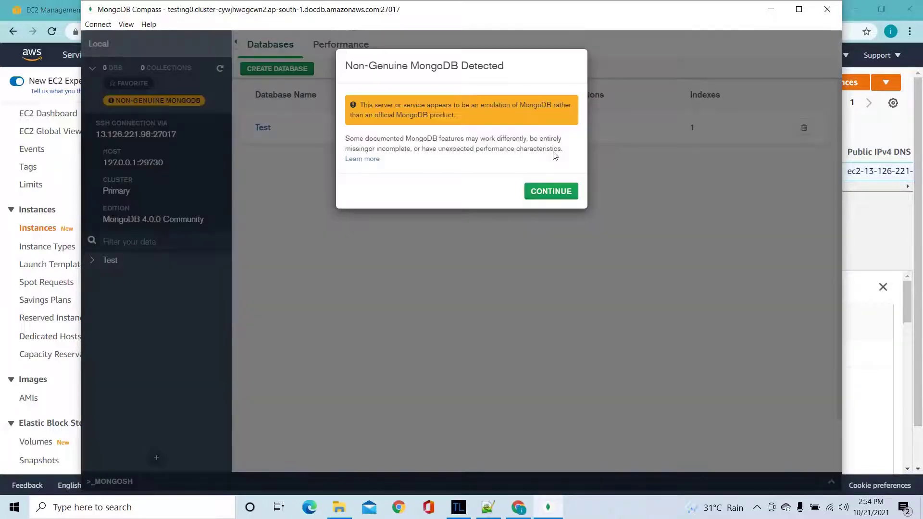
{"action": "left_click", "coordinate": [549, 191]}
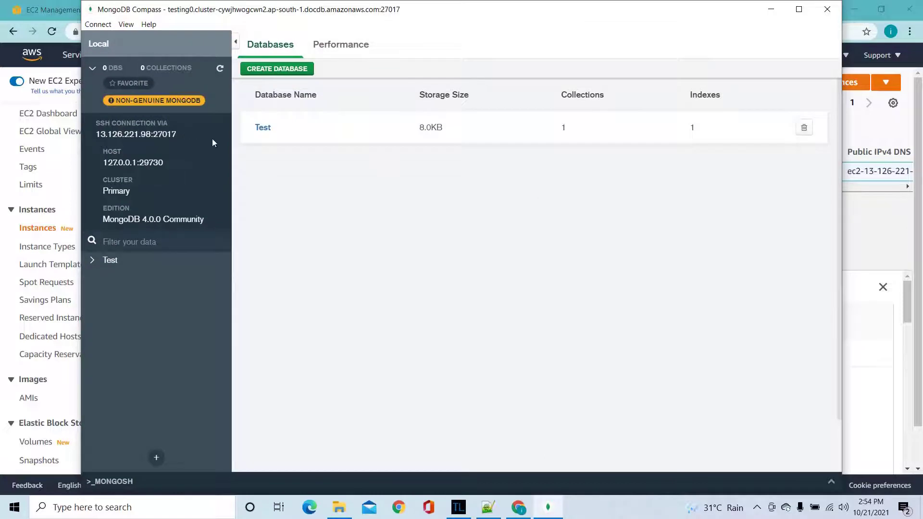
{"action": "left_click", "coordinate": [260, 128]}
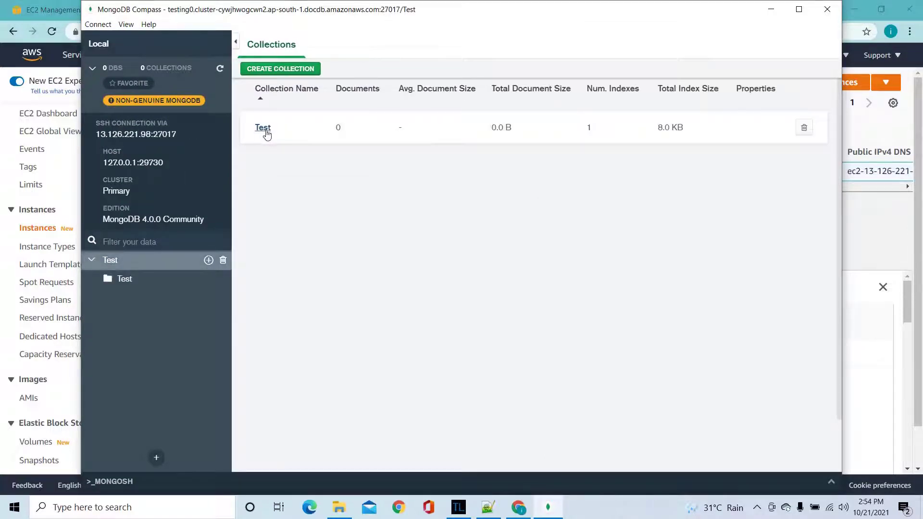
{"action": "left_click", "coordinate": [262, 127]}
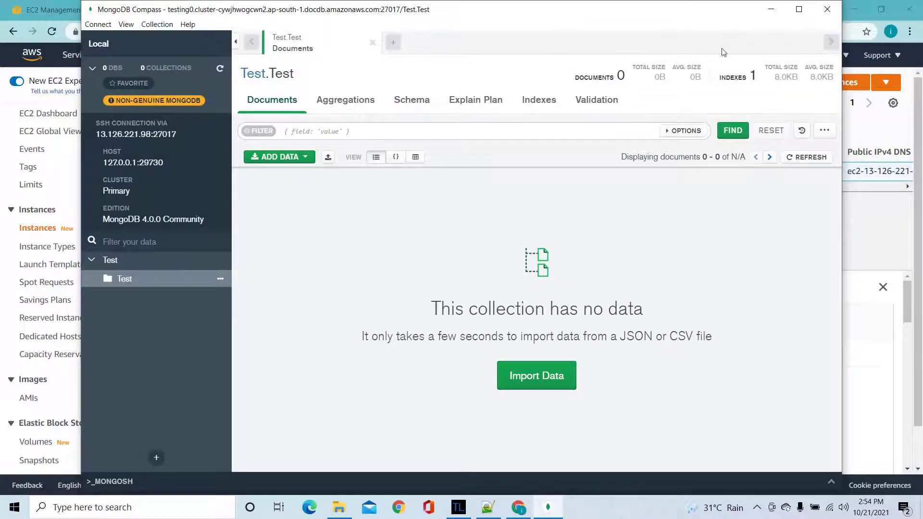